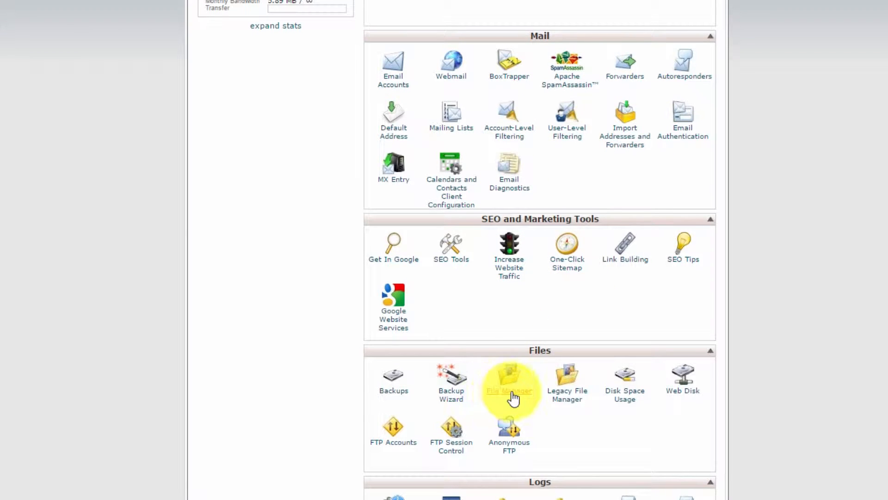
Find the File Manager by filtering for "file" and open it at the Web Root (public_html/www) with hidden files shown
scroll(509, 393, "up", 6)
left_click(249, 138)
type("file")
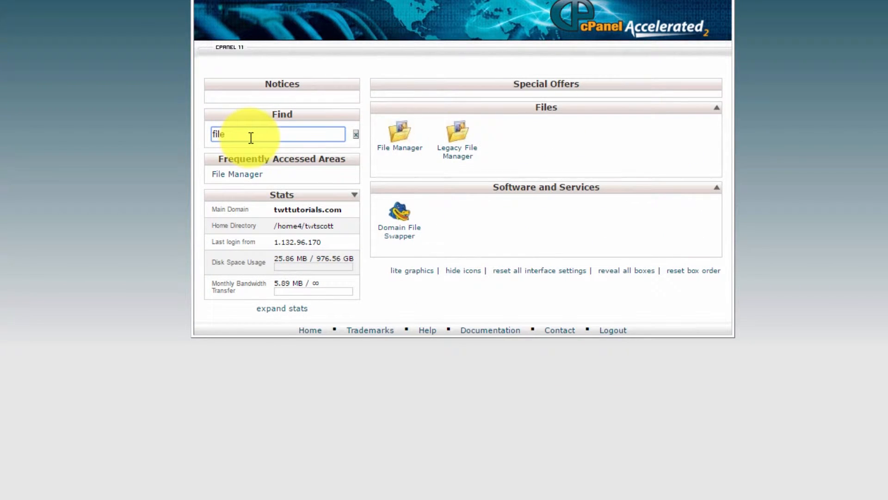
left_click(399, 141)
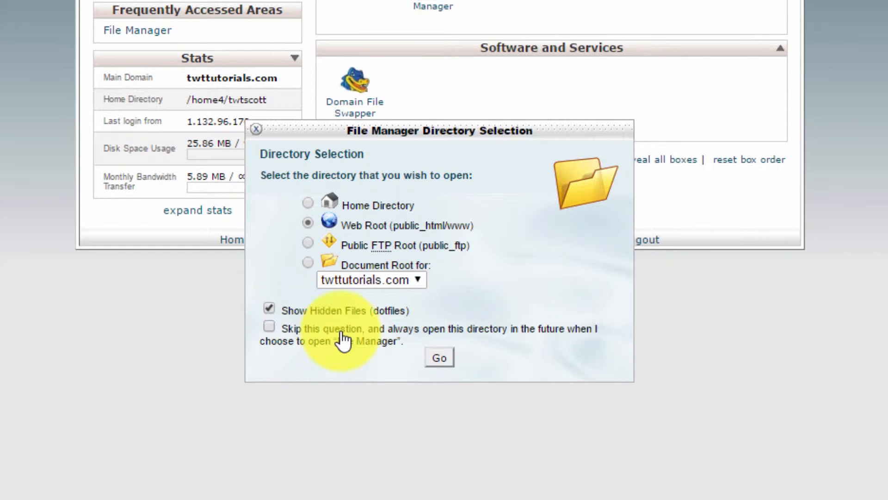
left_click(440, 358)
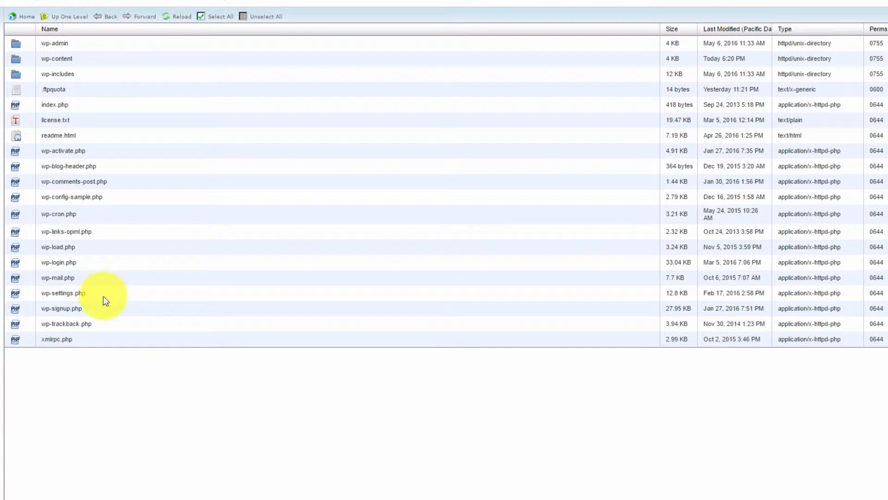
Look through the contents of the wp-admin folder and return to its parent directory
left_click(20, 43)
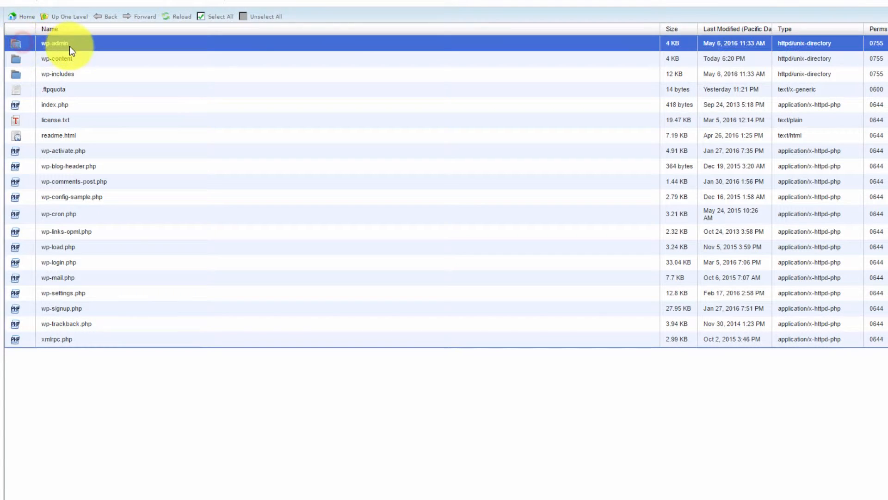
double_click(26, 42)
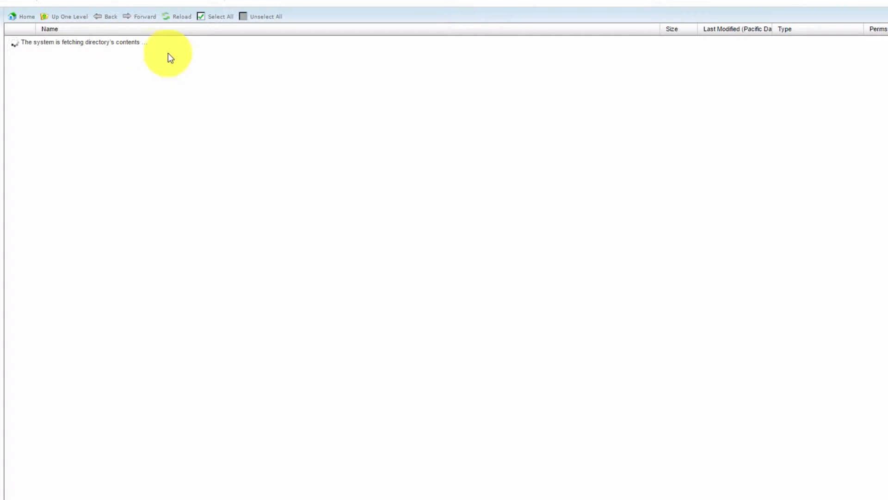
scroll(282, 111, "down", 1)
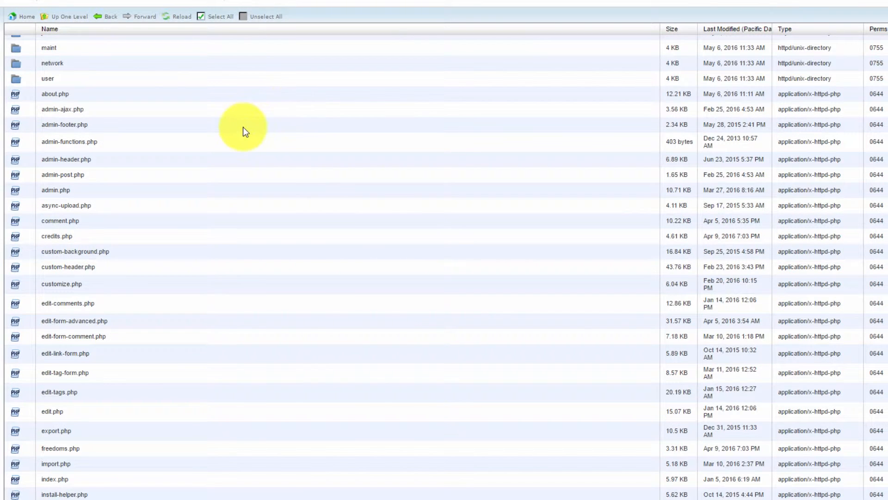
scroll(124, 106, "up", 1)
scroll(45, 217, "down", 3)
scroll(50, 219, "up", 2)
scroll(50, 219, "up", 1)
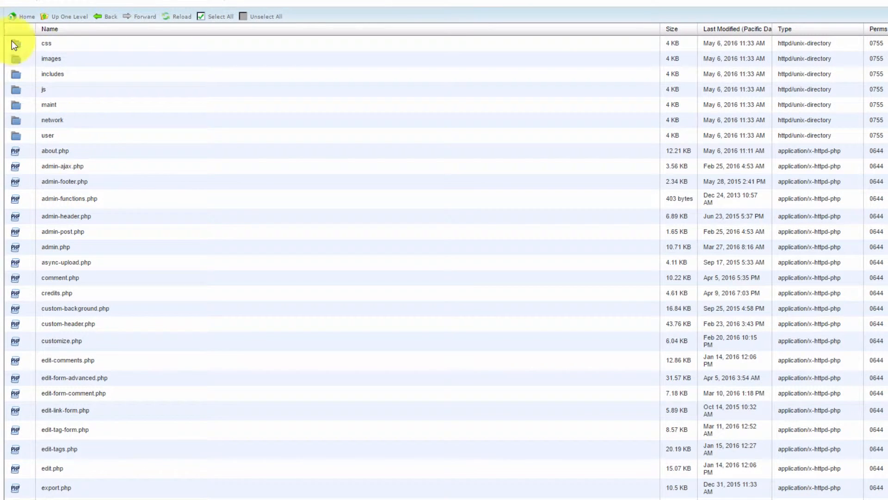
left_click(23, 44)
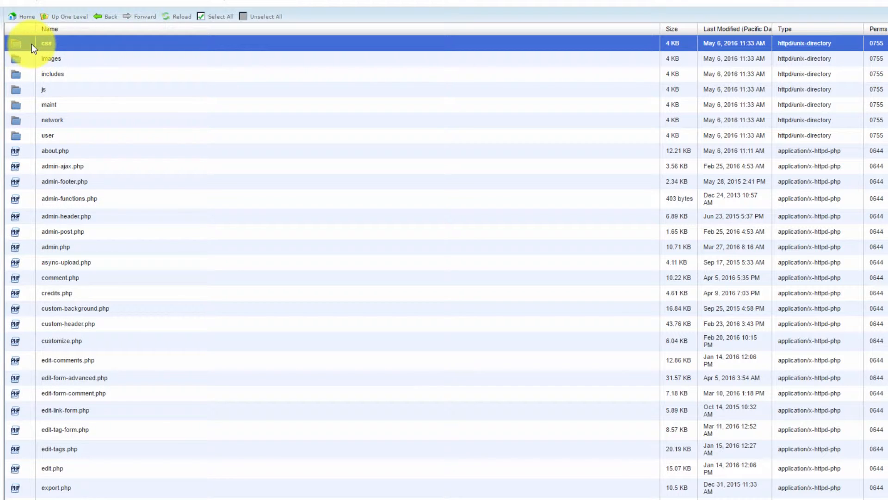
left_click(71, 20)
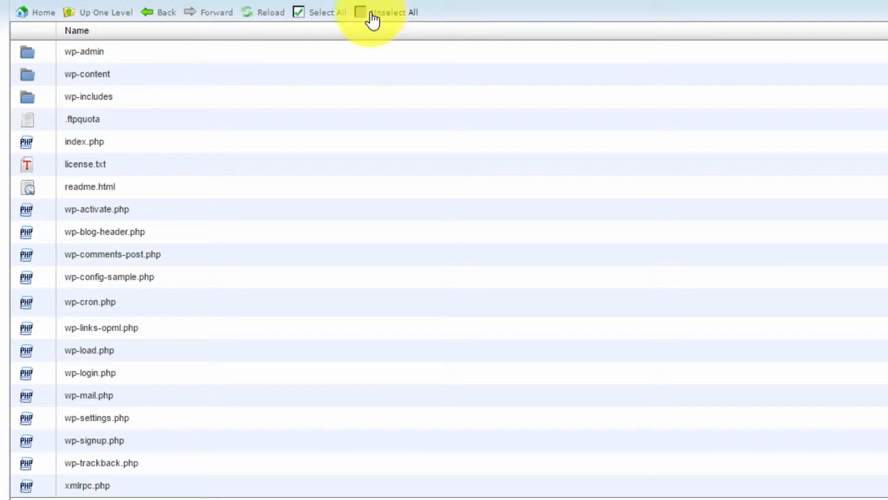
Select all items in public_html and clear the selection again
left_click(299, 14)
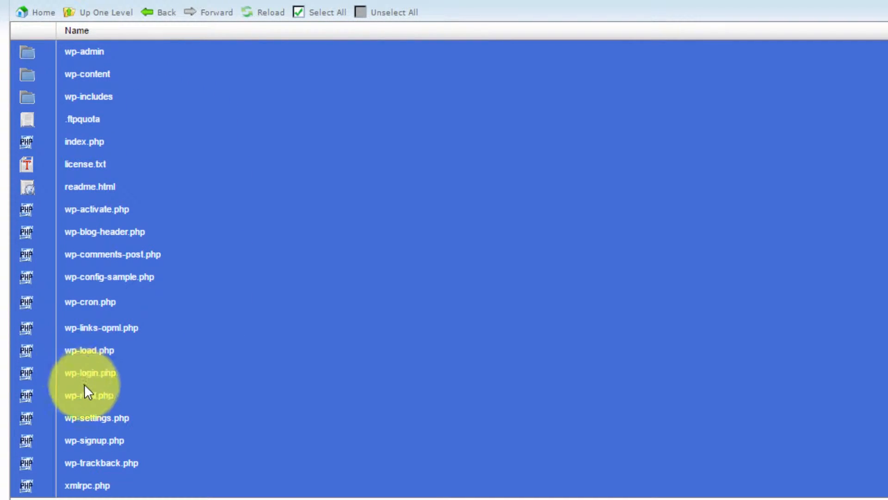
left_click(360, 13)
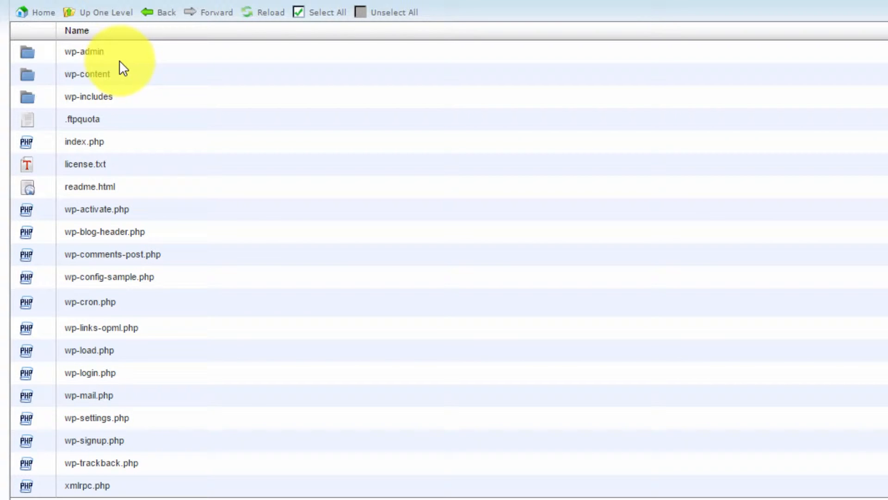
Select wp-content, .ftpquota, readme.html and wp-login.php together, followed by the continuous range from wp-admin to wp-links-opml.php
left_click(111, 75)
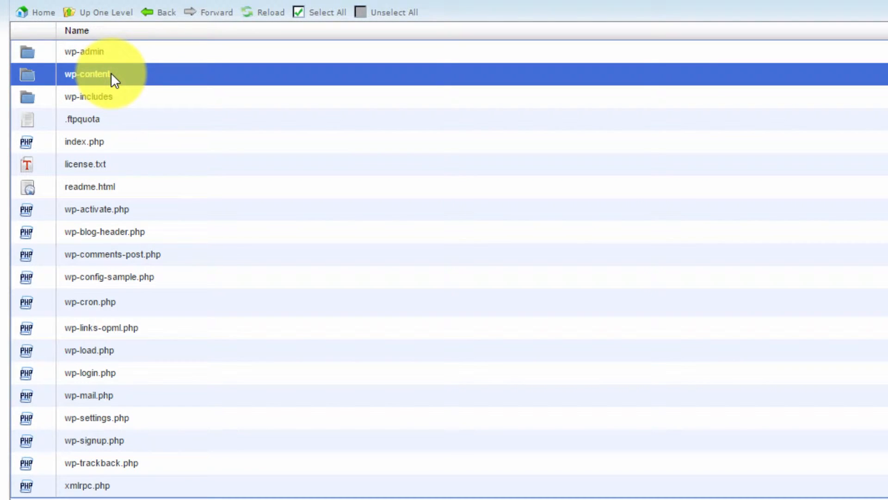
left_click(120, 126, "ctrl")
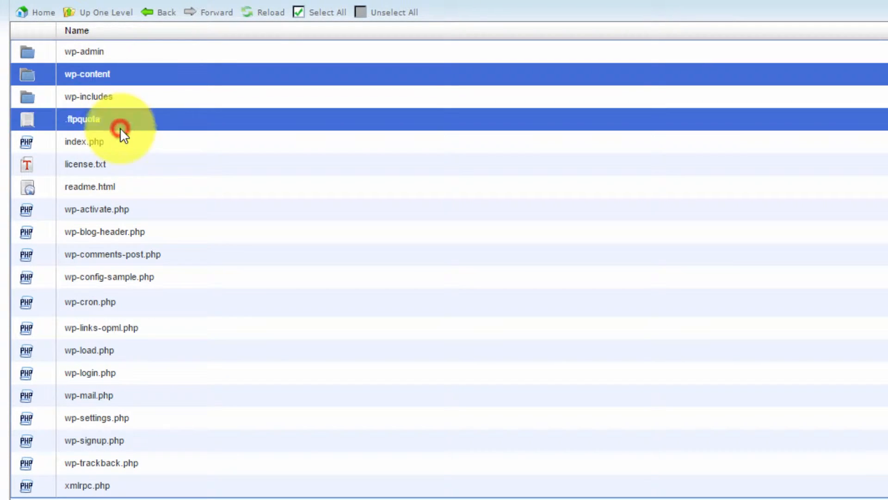
left_click(126, 186, "ctrl")
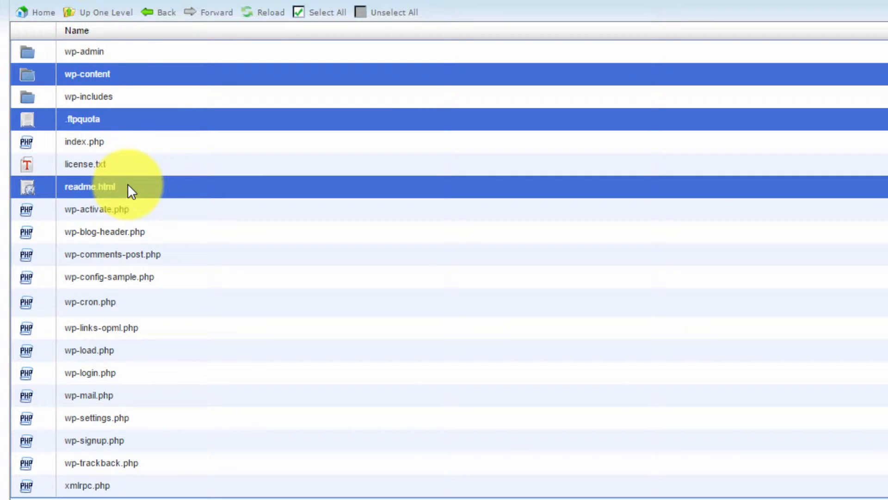
left_click(155, 373, "ctrl")
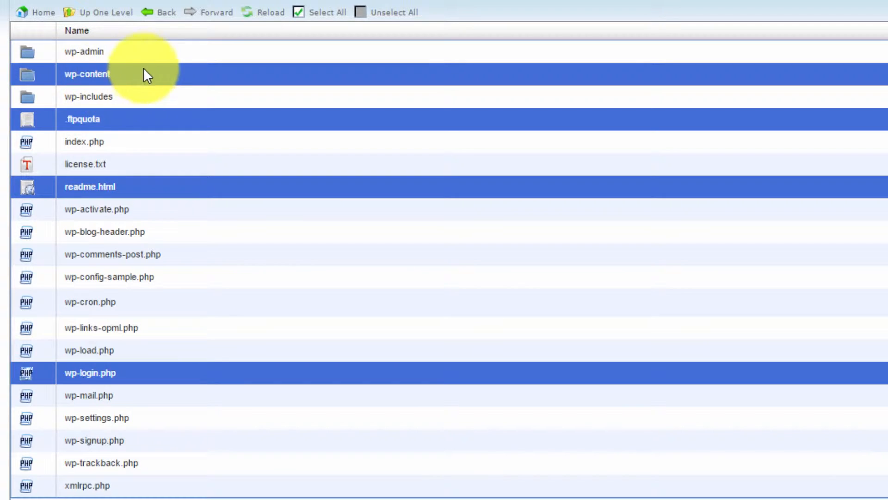
left_click(133, 53)
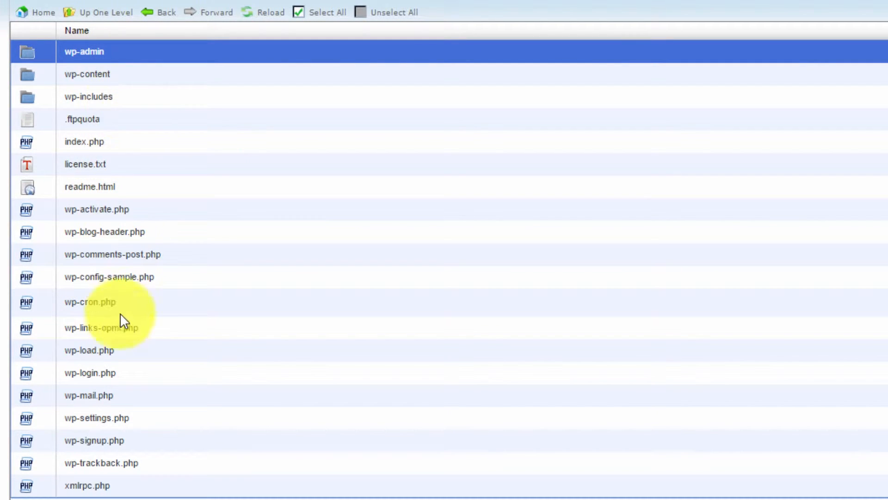
left_click(102, 337, "shift")
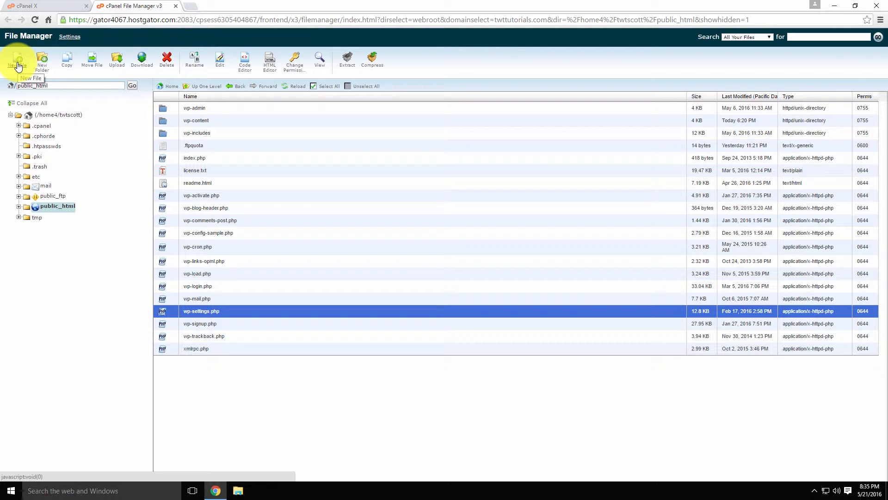
Create a new file named index.html in /public_html and select it in the file list
left_click(18, 66)
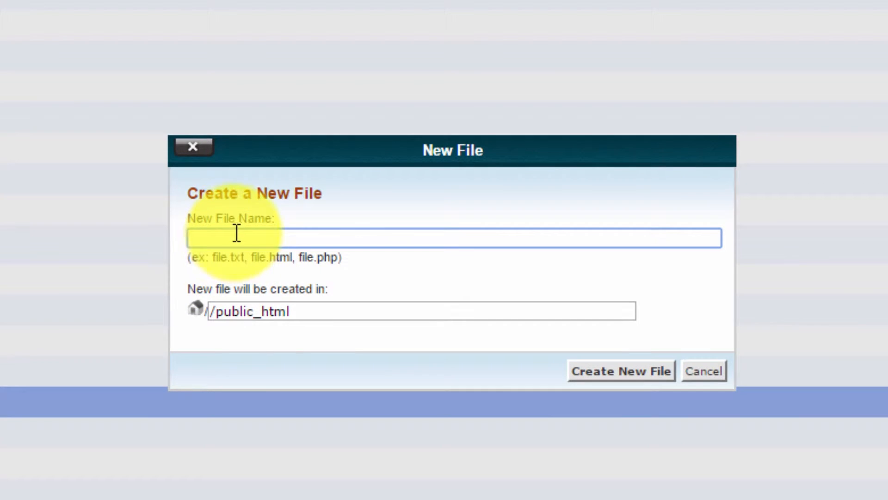
left_click(245, 236)
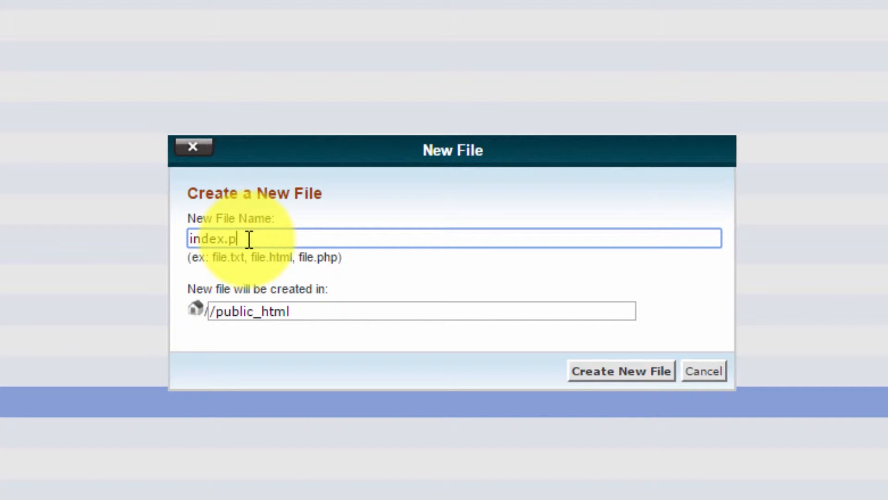
type("index.html")
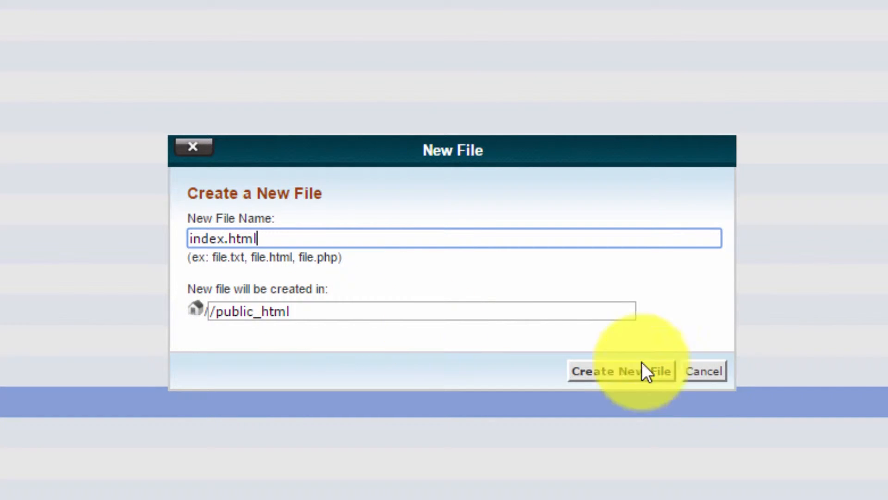
left_click(606, 371)
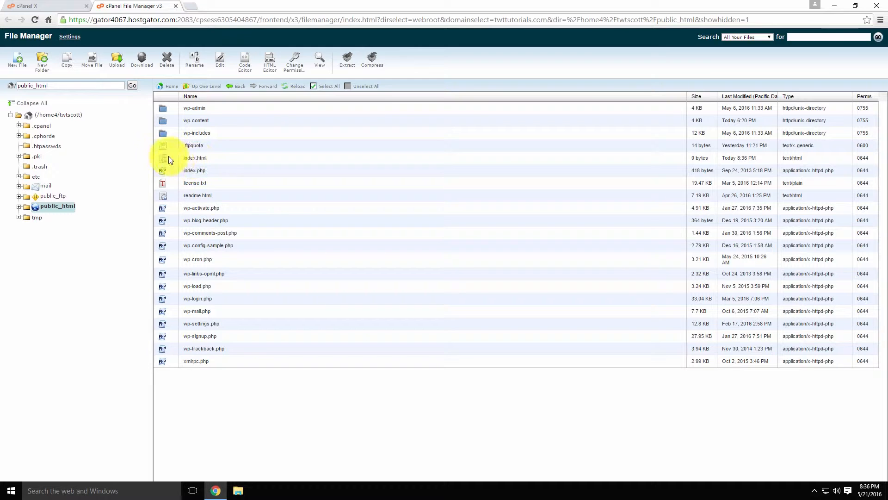
left_click(207, 158)
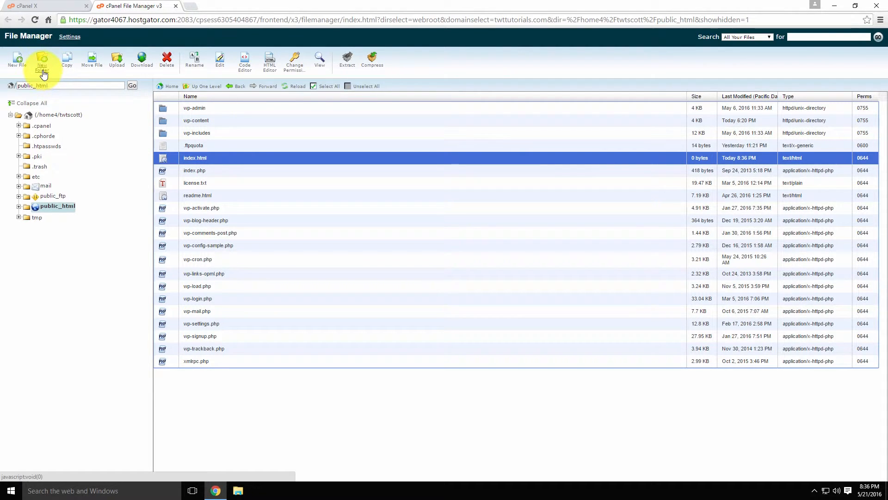
Create a new folder named blog in /public_html
left_click(210, 108)
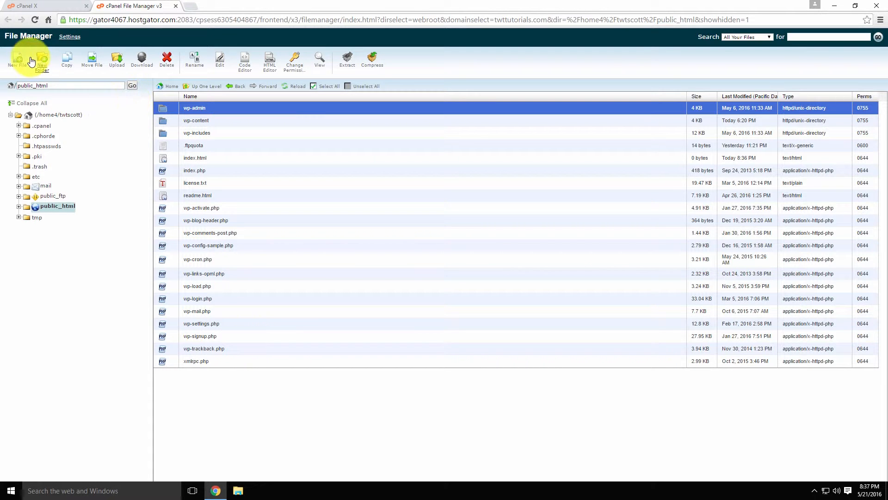
left_click(44, 72)
left_click(409, 247)
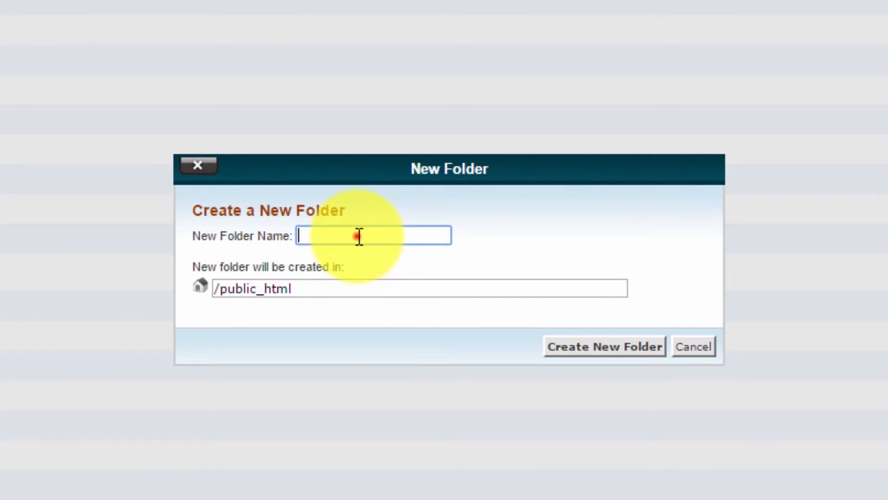
type("blog")
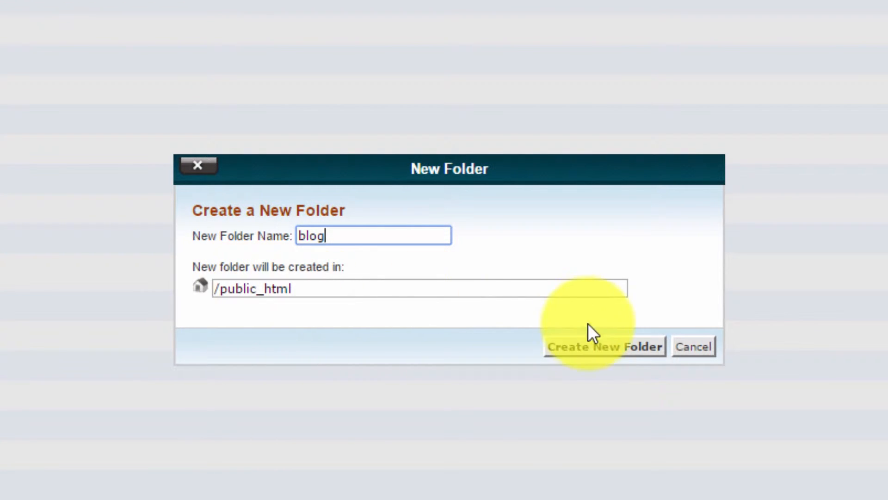
left_click(591, 349)
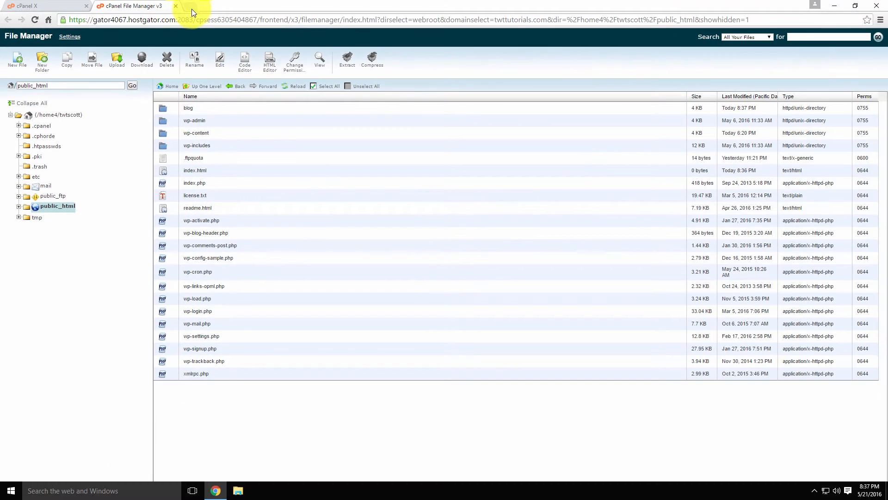
Open twttutorials.com/blog in a new browser tab to check the folder's address
left_click(192, 9)
type("twt")
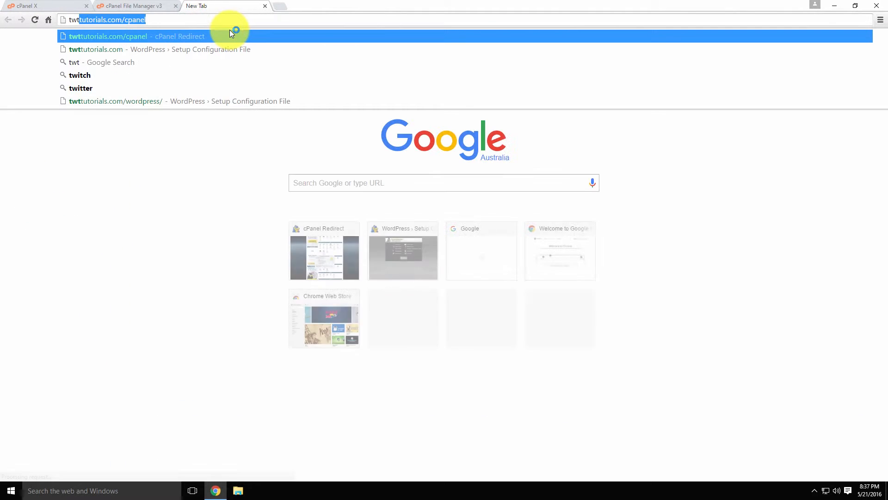
type("tutorials.com/blog")
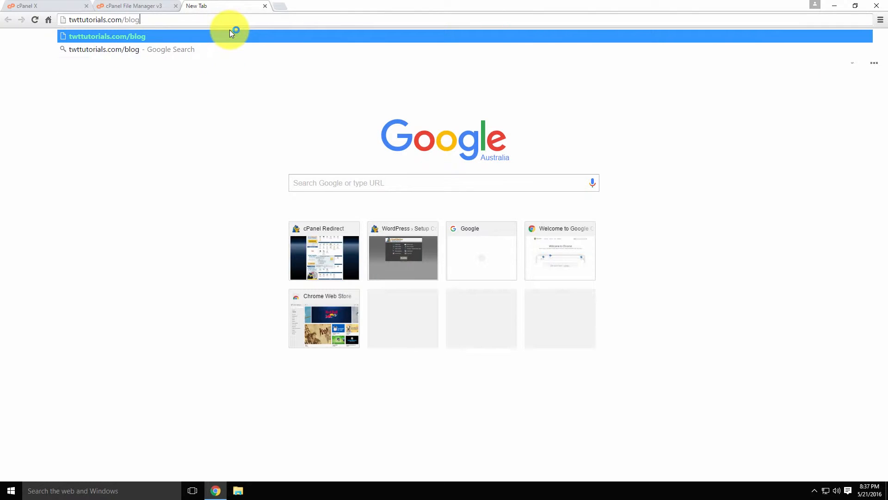
key("Return")
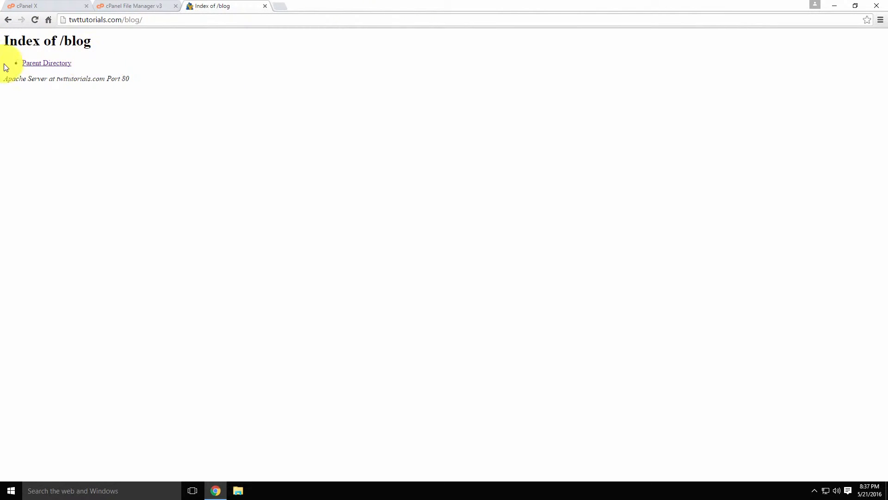
Return to the File Manager and move index.html to /public_html/blog
left_click(137, 5)
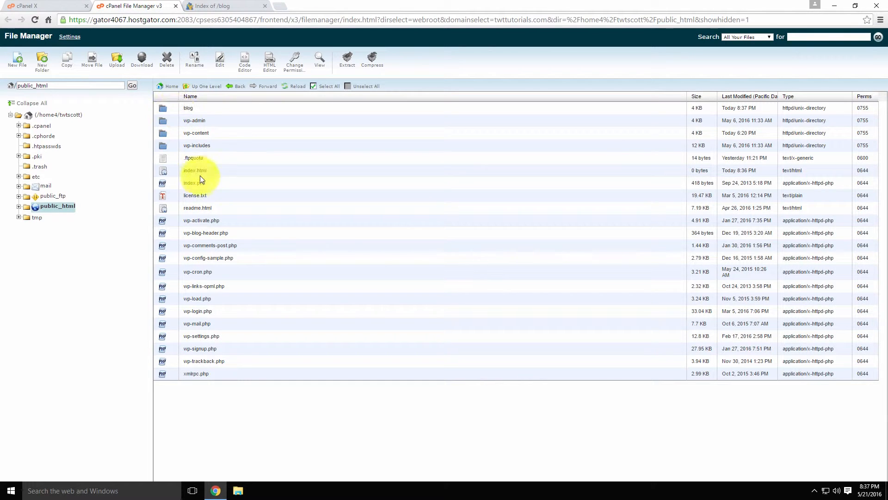
left_click(172, 171)
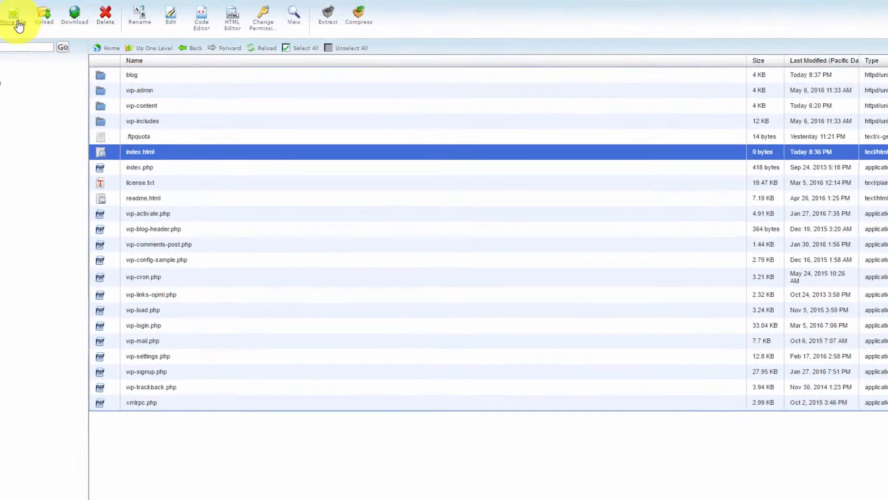
left_click(18, 26)
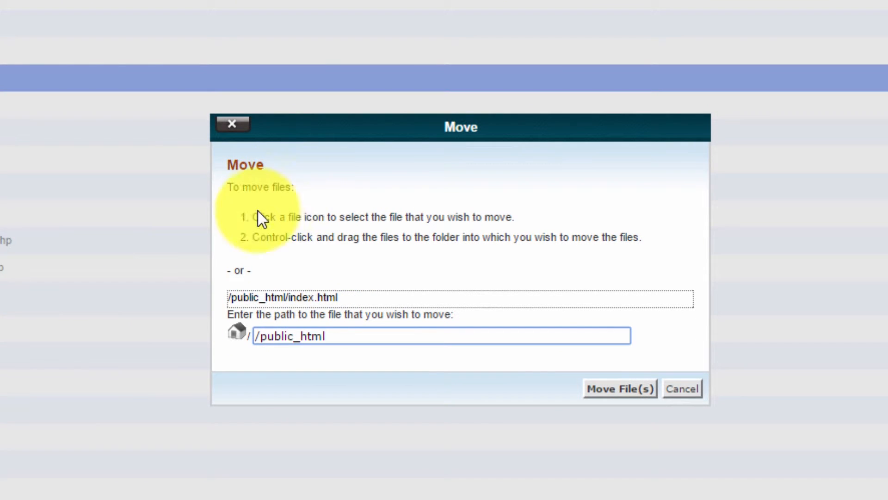
left_click(335, 337)
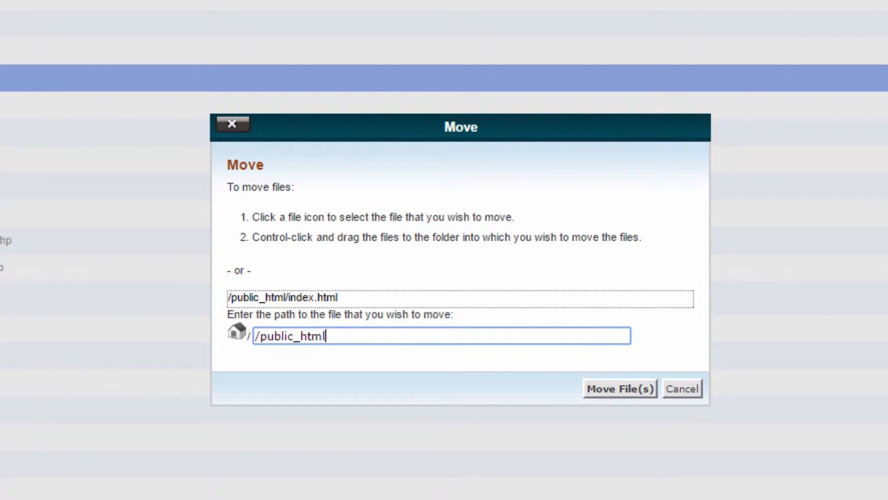
left_click(357, 337)
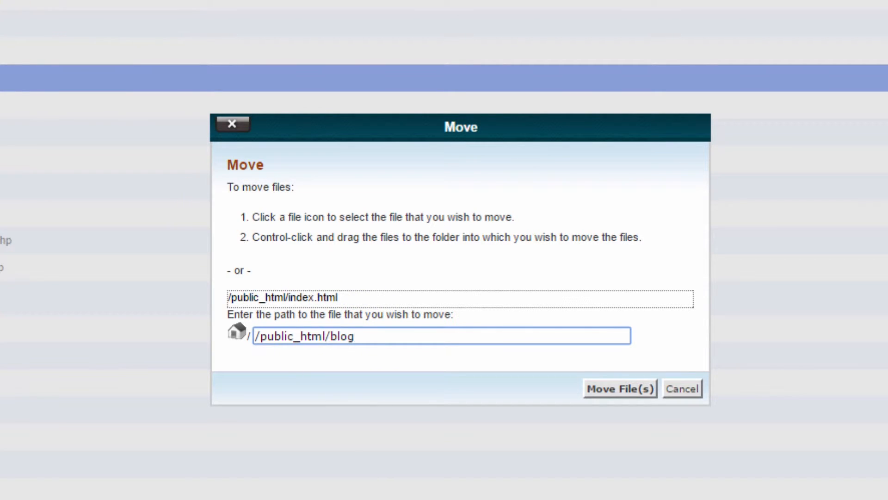
left_click(609, 389)
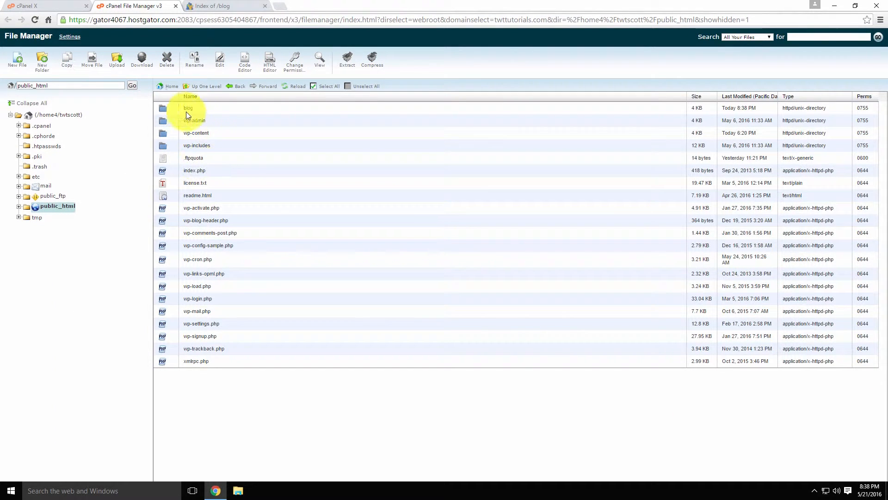
Open the blog folder in the file list, and reload the twttutorials.com/blog page in its browser tab
left_click(170, 108)
double_click(170, 108)
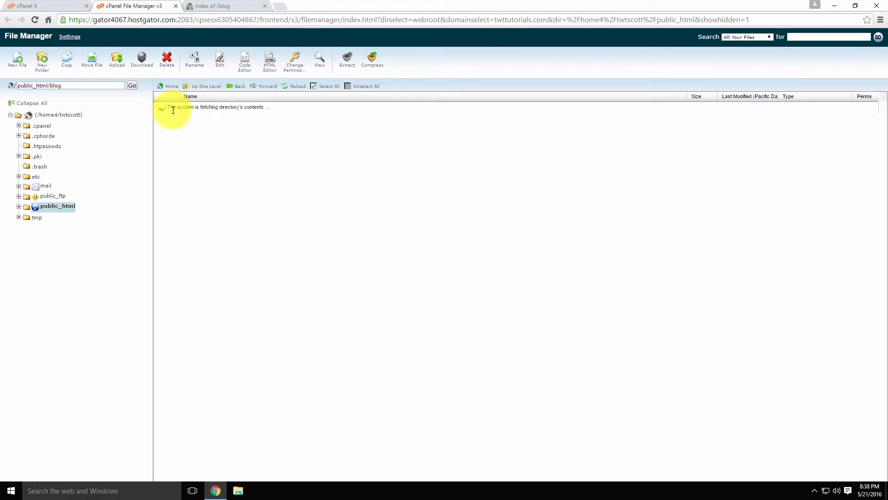
left_click(207, 5)
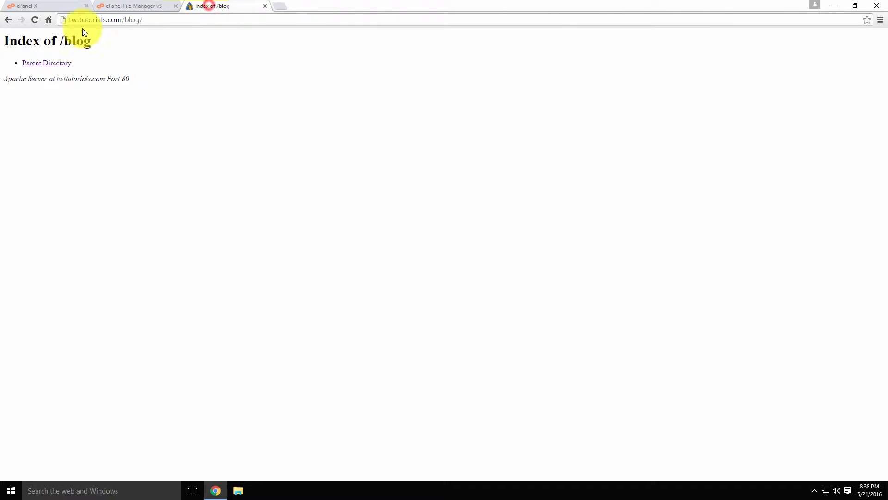
left_click(35, 21)
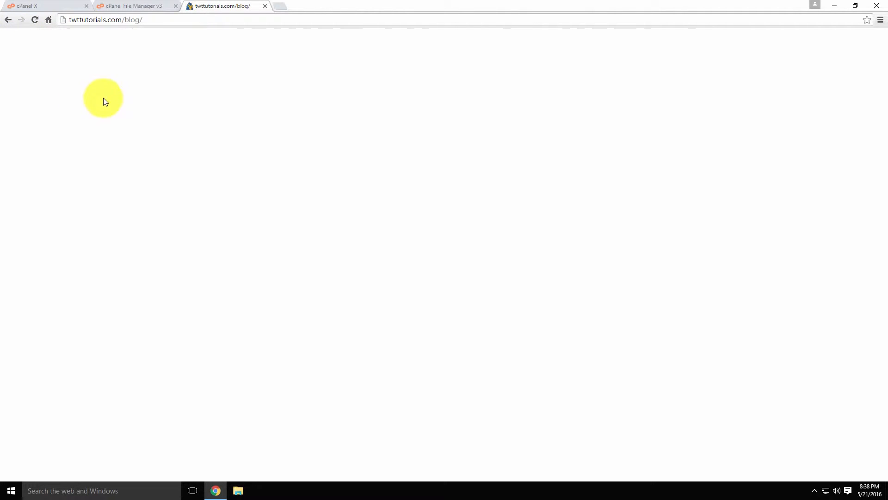
Return to the File Manager and open index.html from /public_html/blog in the text editor with utf-8 encoding
left_click(146, 6)
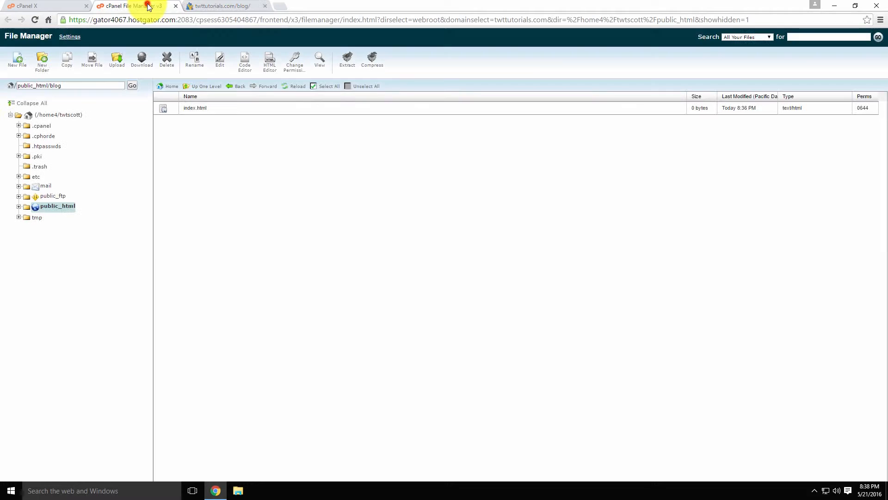
left_click(176, 108)
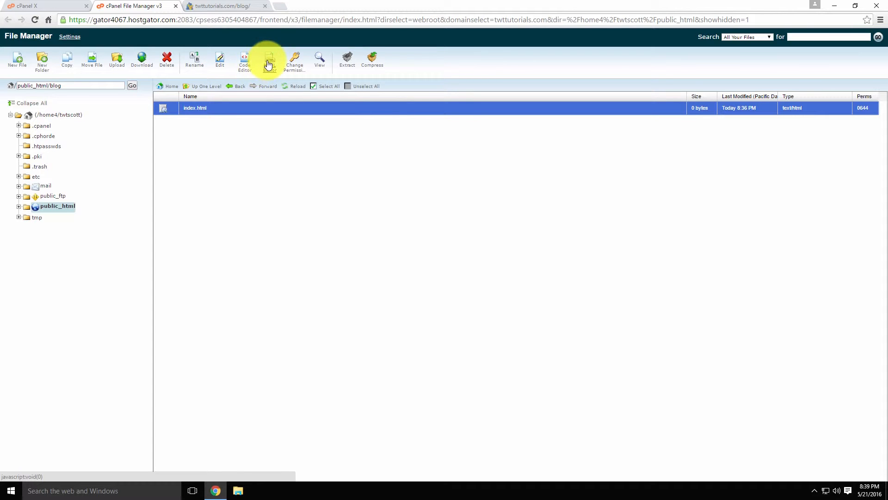
left_click(220, 59)
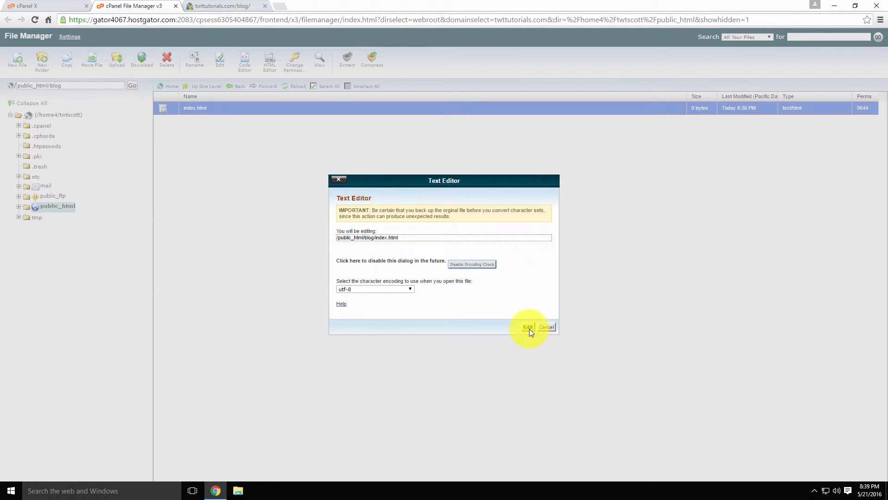
left_click(526, 328)
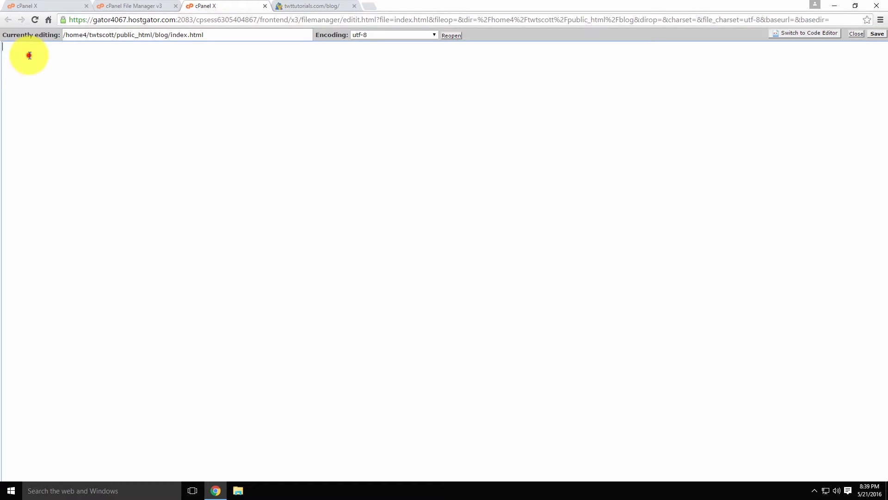
Enter "CPanel Tutorial - How To Use The File Manager." as the content of index.html, save it and close the editor
left_click(29, 55)
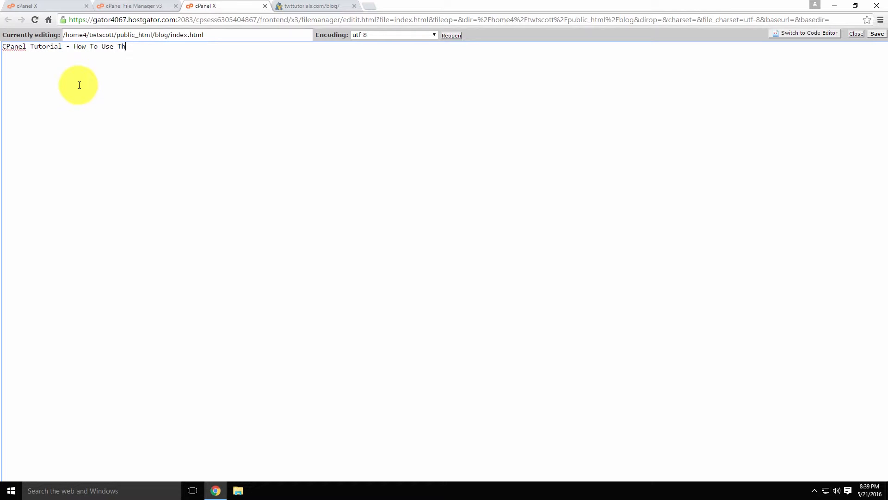
type("e Man")
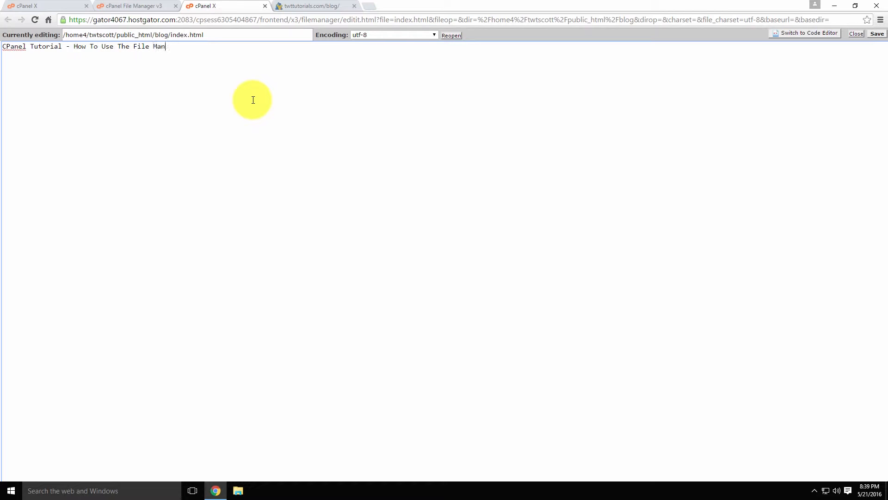
type("ager.")
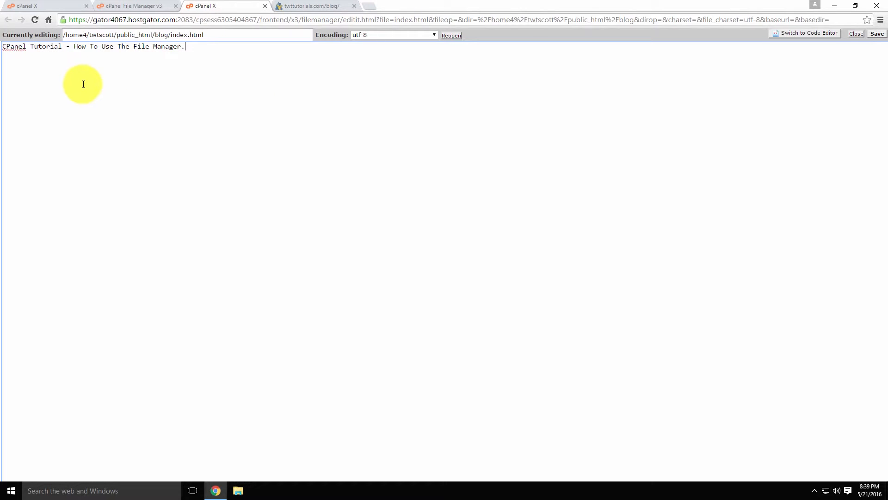
left_click(877, 35)
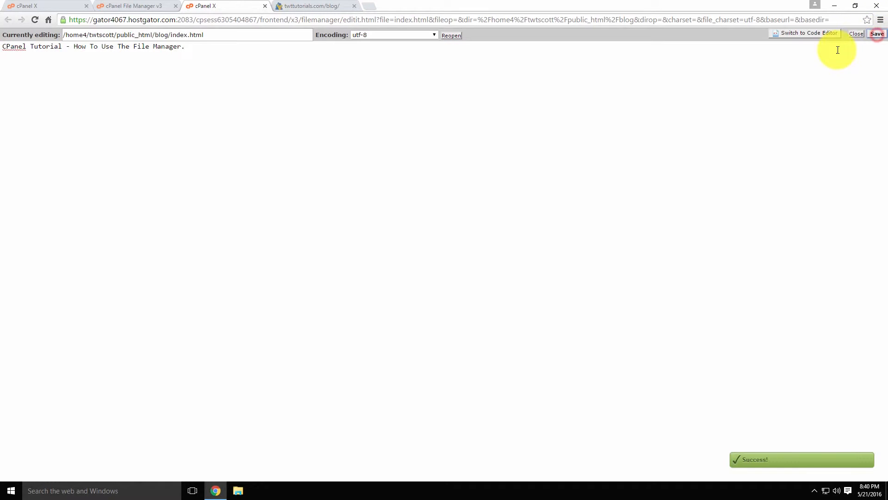
left_click(858, 34)
Check the text displayed on the twttutorials.com/blog page in its browser tab
left_click(215, 6)
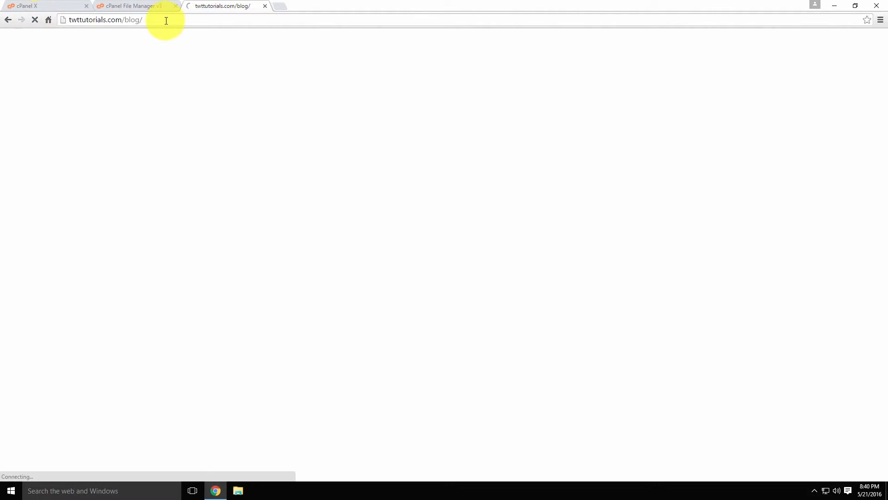
left_click_drag(11, 37, 164, 60)
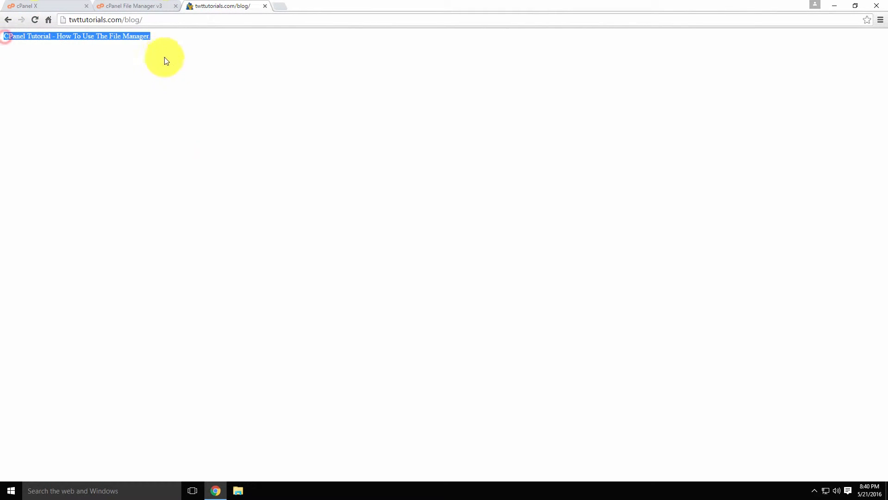
left_click(191, 71)
Return to the File Manager and delete index.html from /public_html/blog
left_click(144, 7)
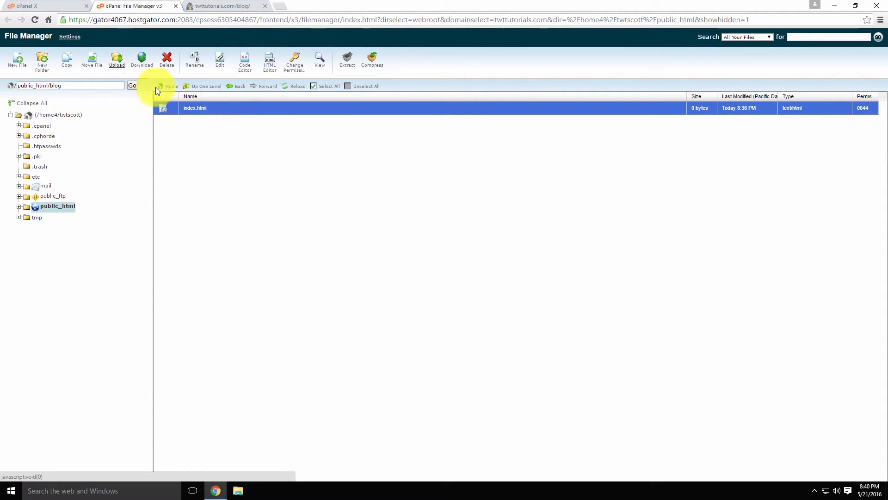
left_click(204, 132)
left_click(176, 110)
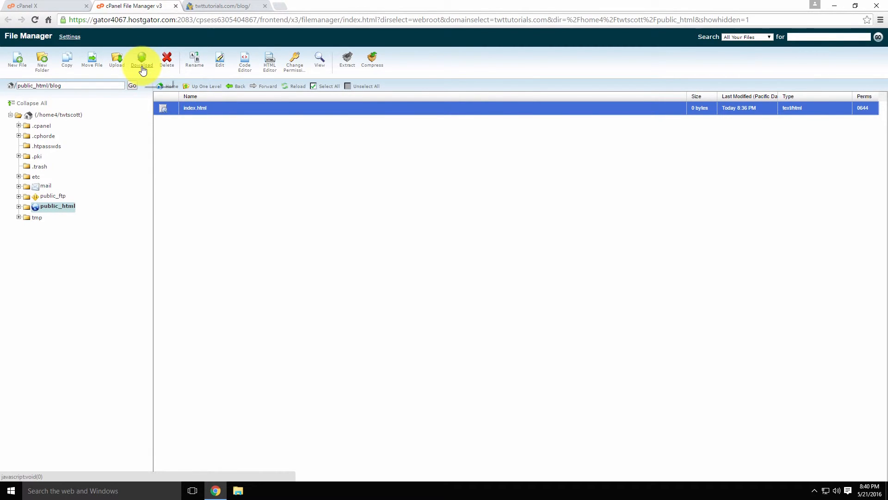
left_click(175, 129)
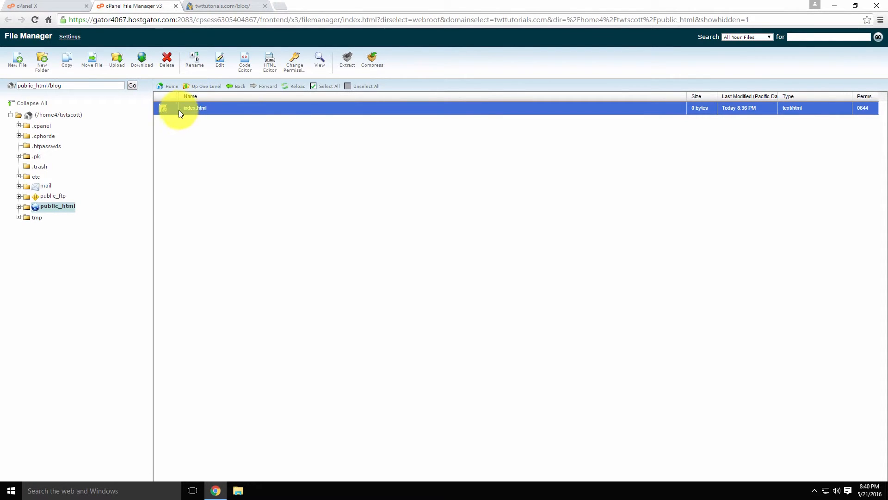
left_click(166, 60)
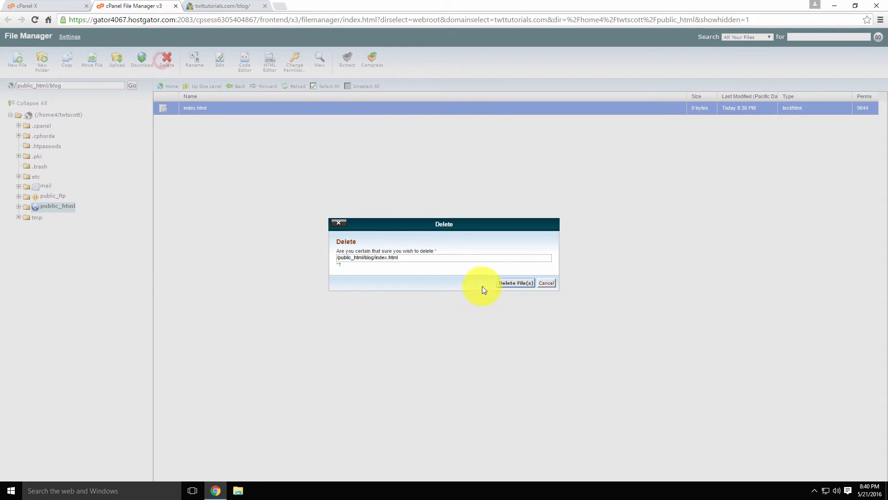
left_click(516, 282)
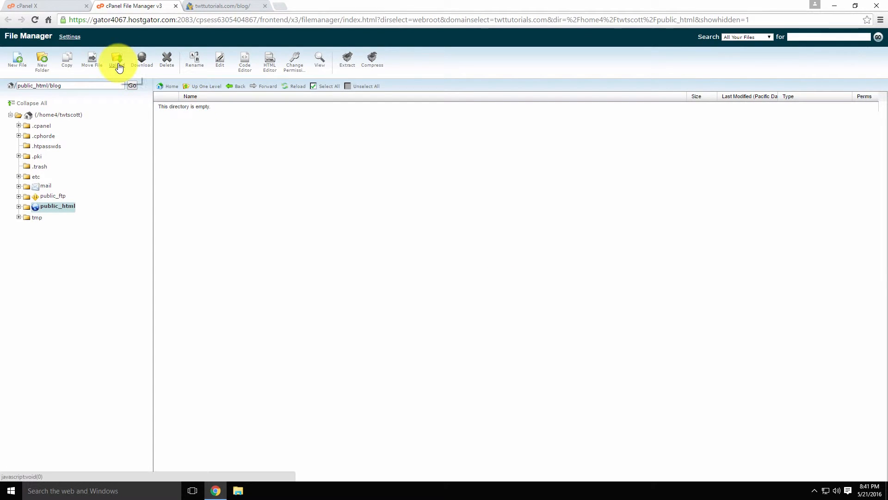
Upload wordpress-4.5.2.zip from the Desktop to /public_html/blog and go back to that folder
left_click(118, 64)
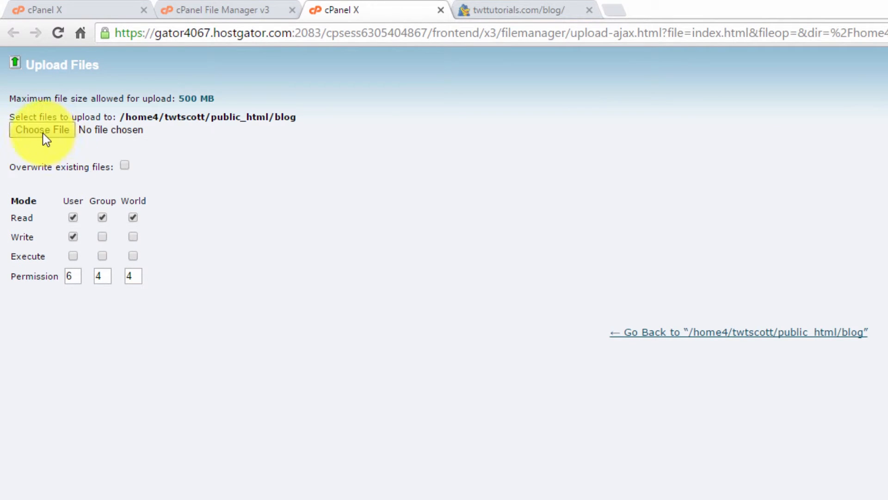
left_click(31, 133)
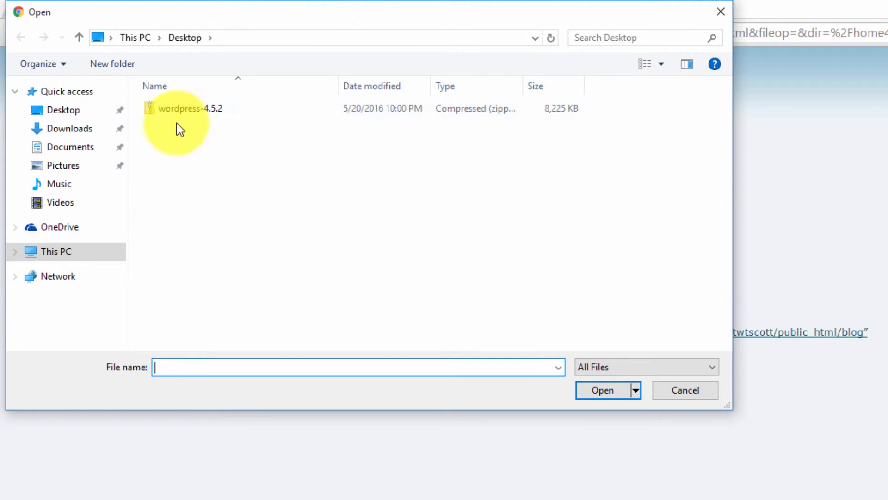
left_click(174, 109)
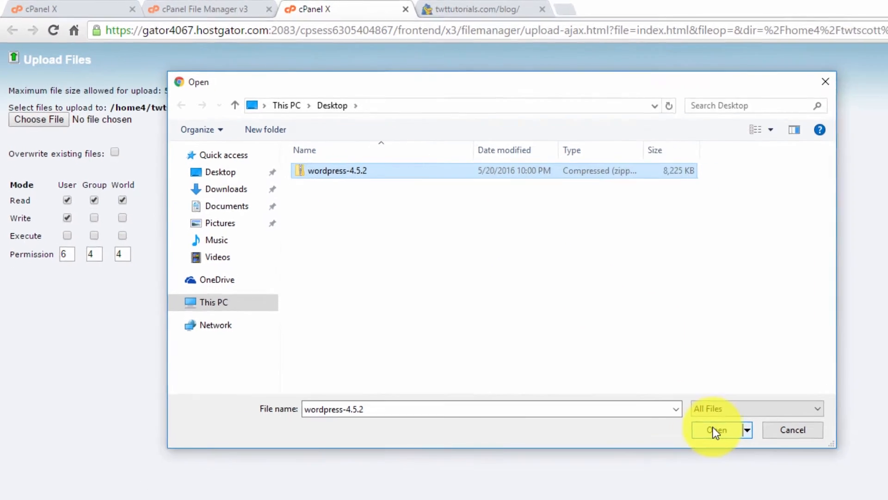
left_click(778, 468)
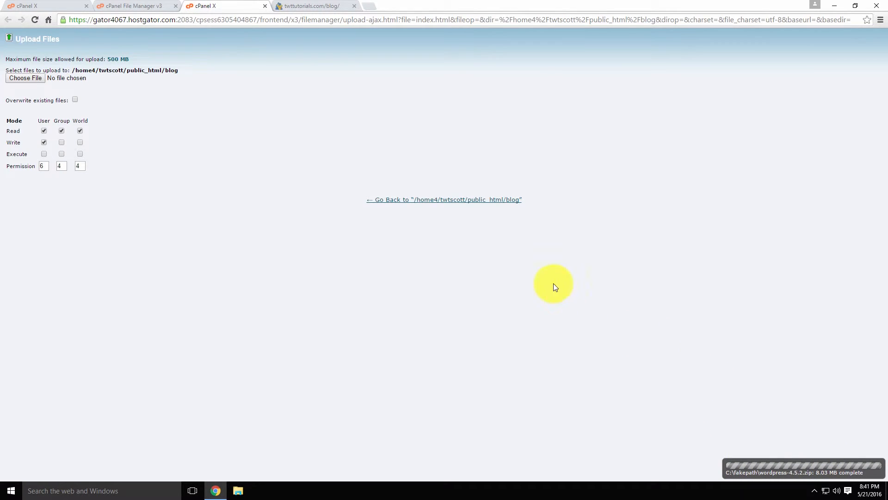
left_click(421, 200)
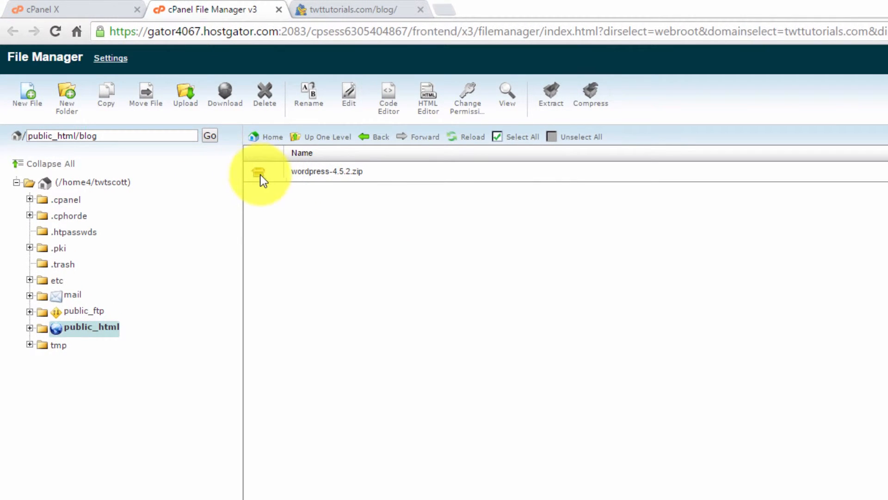
Extract wordpress-4.5.2.zip into /public_html/blog, then review and close the extraction results
left_click(331, 230)
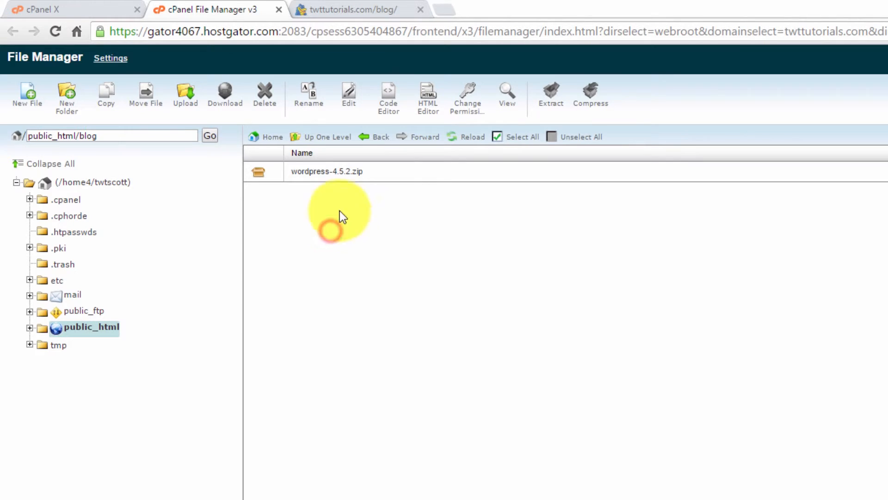
left_click(273, 171)
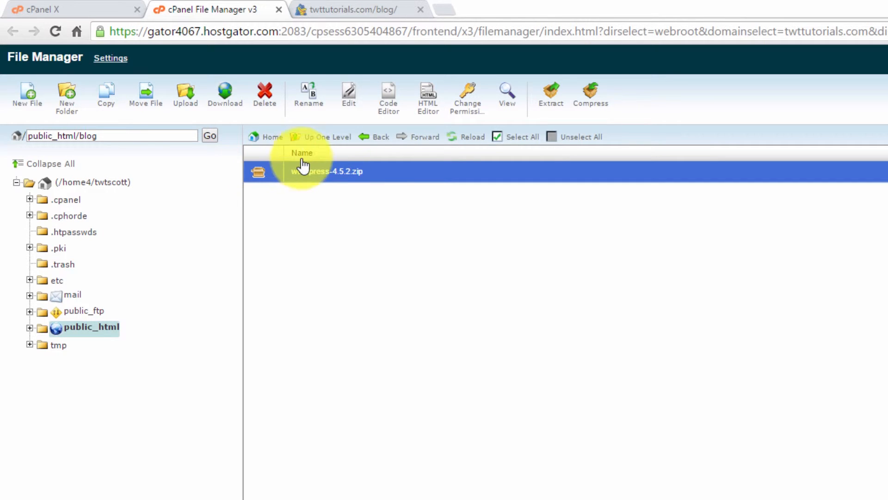
left_click(273, 170)
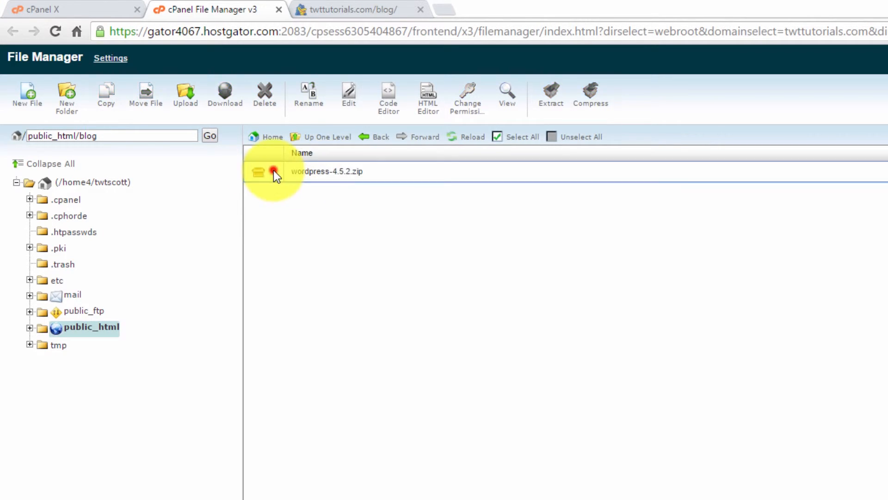
left_click(279, 168)
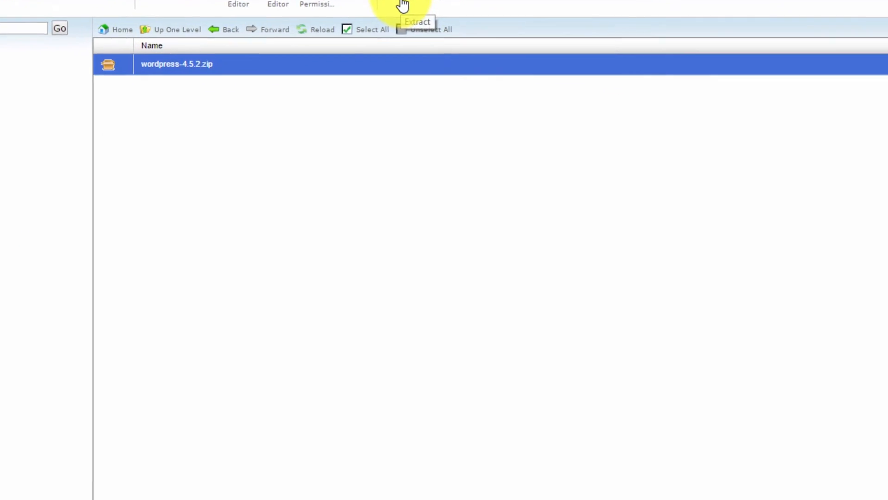
left_click(549, 106)
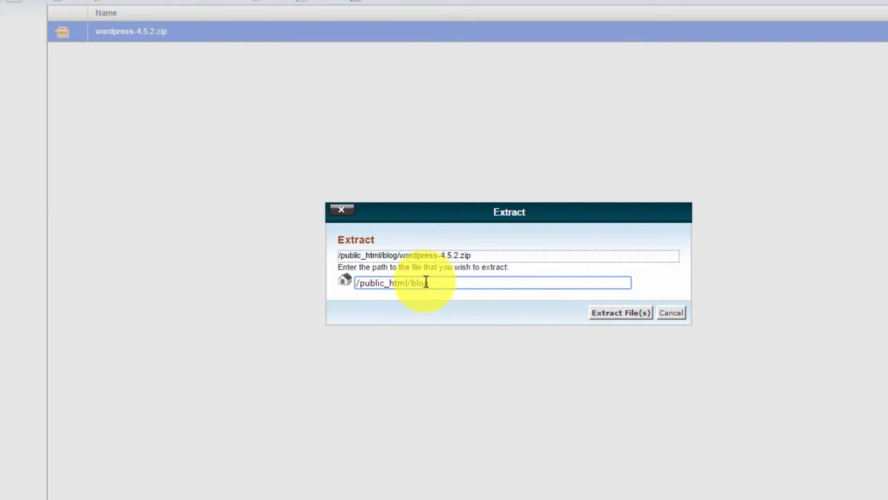
left_click(612, 314)
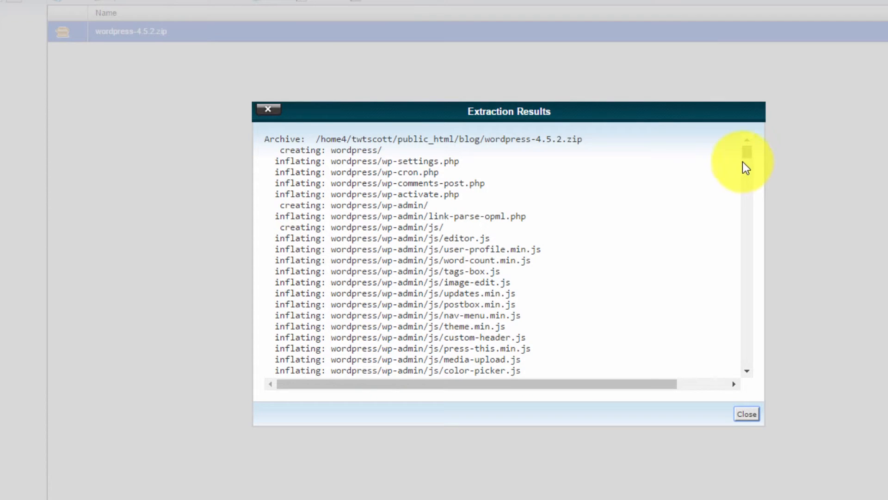
left_click_drag(748, 153, 746, 381)
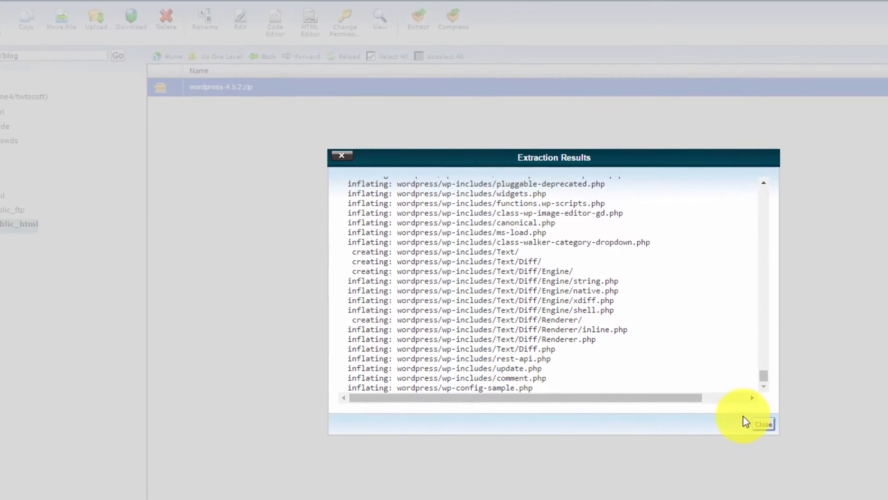
left_click(762, 422)
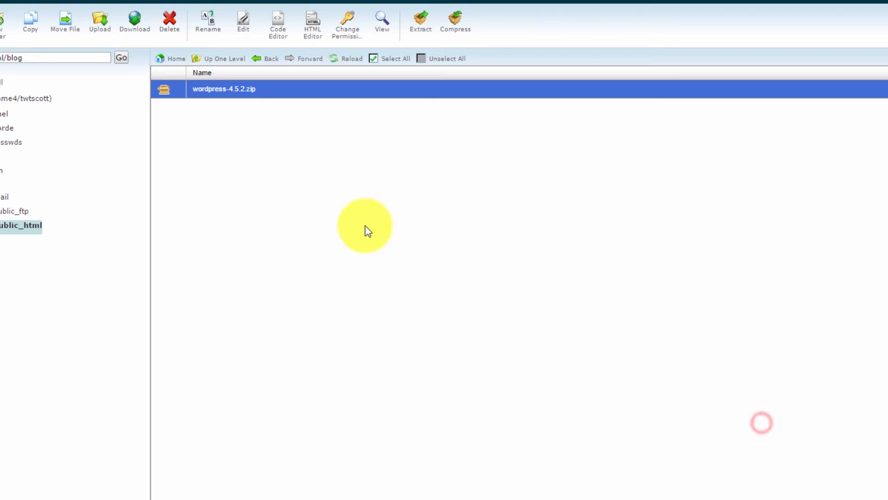
Reload the file list of the blog folder
left_click(277, 187)
left_click(220, 125)
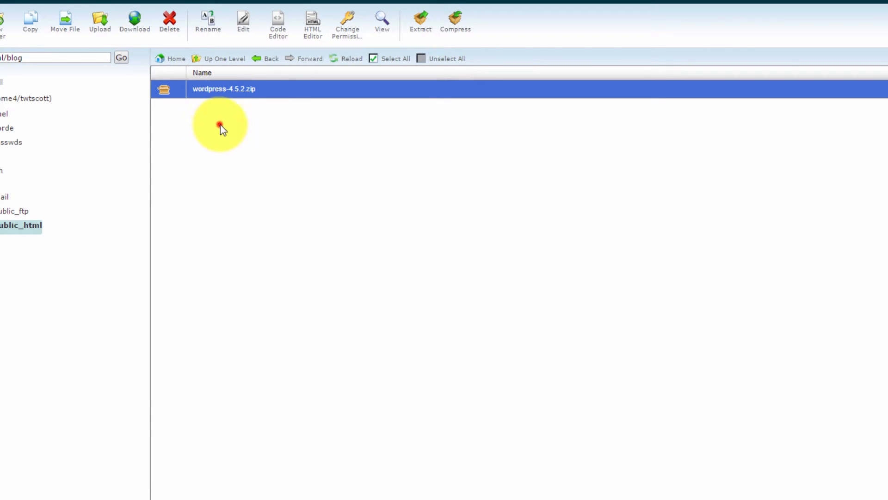
left_click(338, 64)
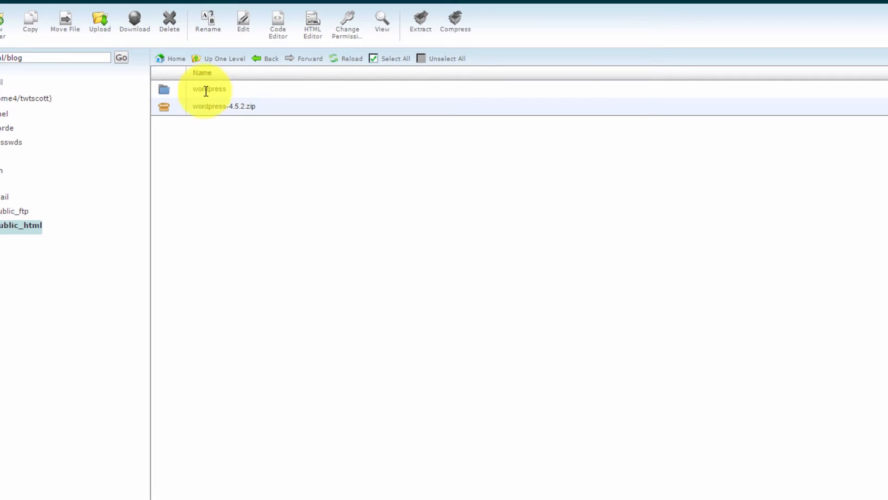
Delete the wordpress-4.5.2.zip archive from the blog folder
left_click(178, 109)
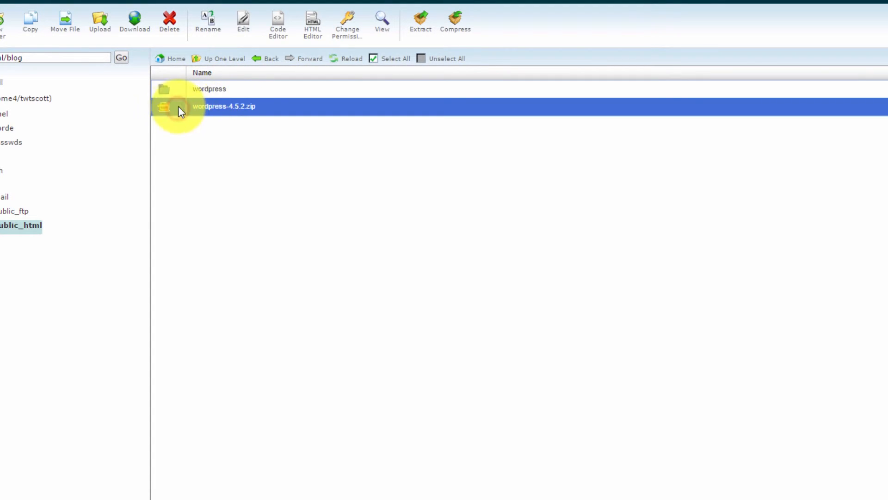
left_click(171, 28)
left_click(638, 329)
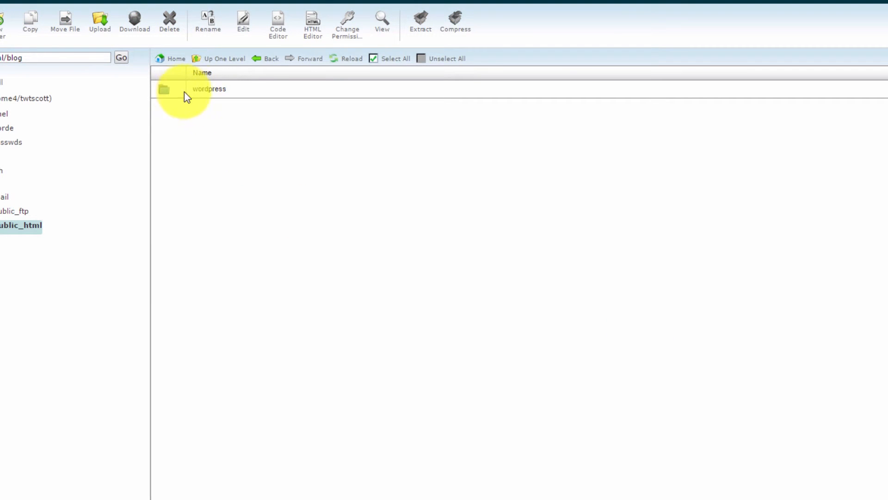
Look through the contents of the extracted wordpress folder and return to the blog folder
left_click(172, 97)
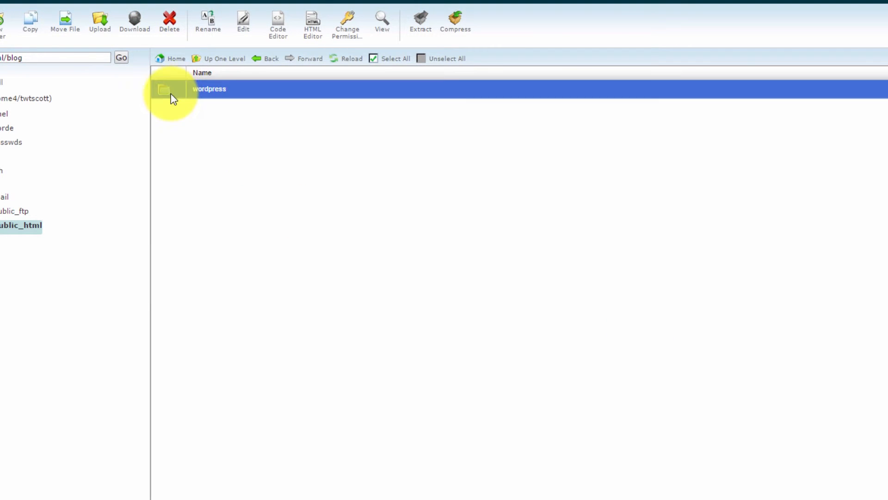
double_click(177, 94)
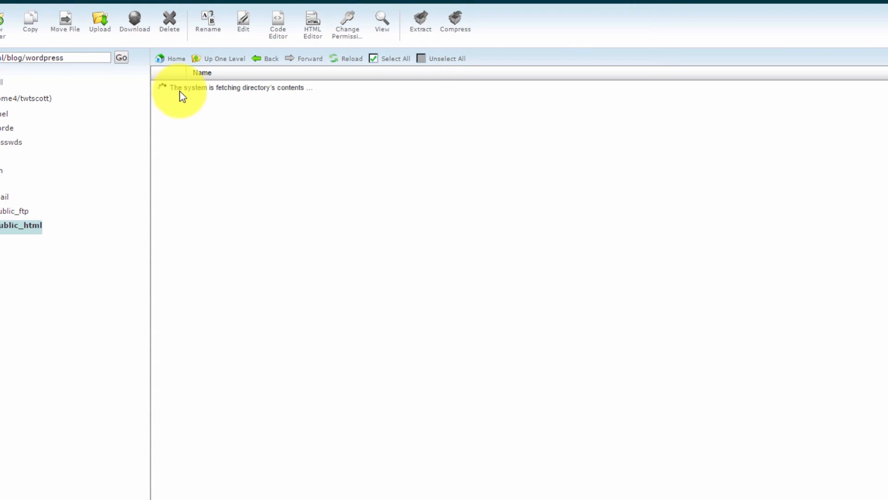
left_click(302, 128)
left_click(308, 459)
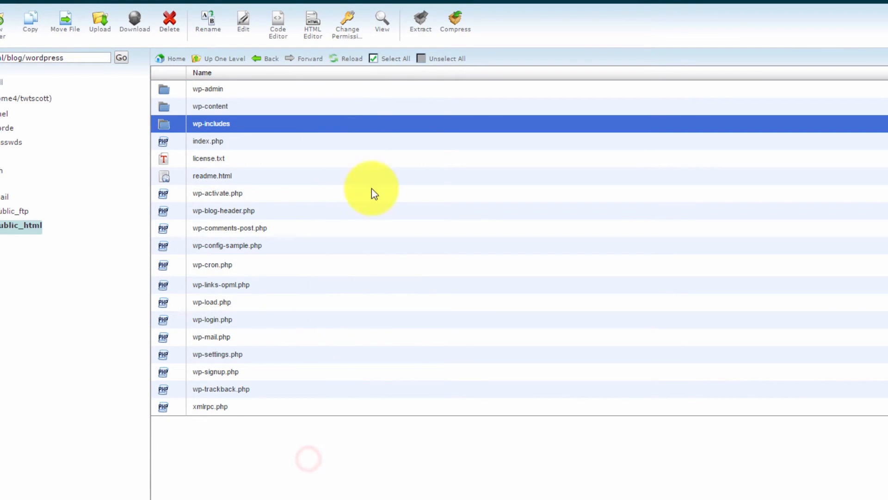
left_click(219, 62)
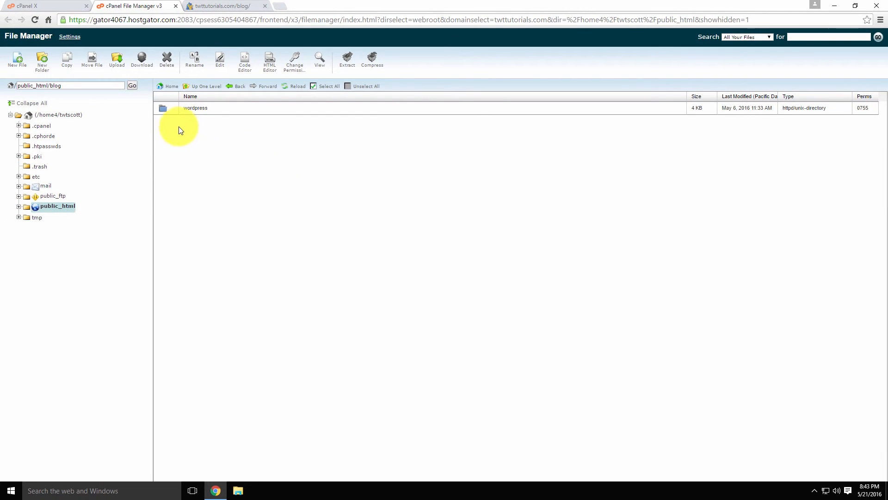
Move all files and folders inside /public_html/blog/wordpress to /public_html/blog/
left_click(174, 111)
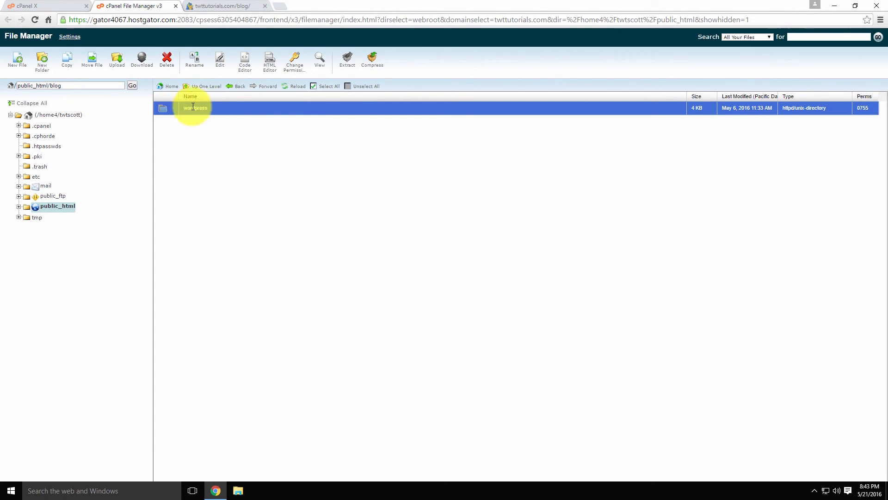
double_click(170, 109)
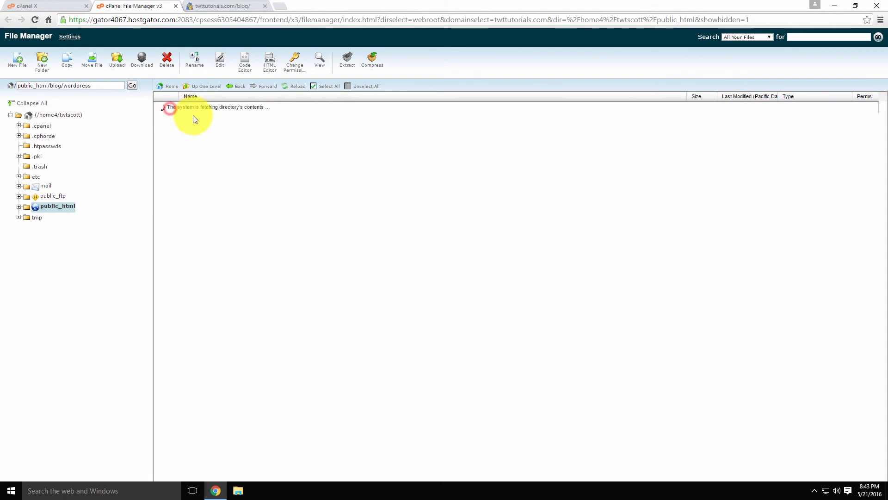
left_click(316, 87)
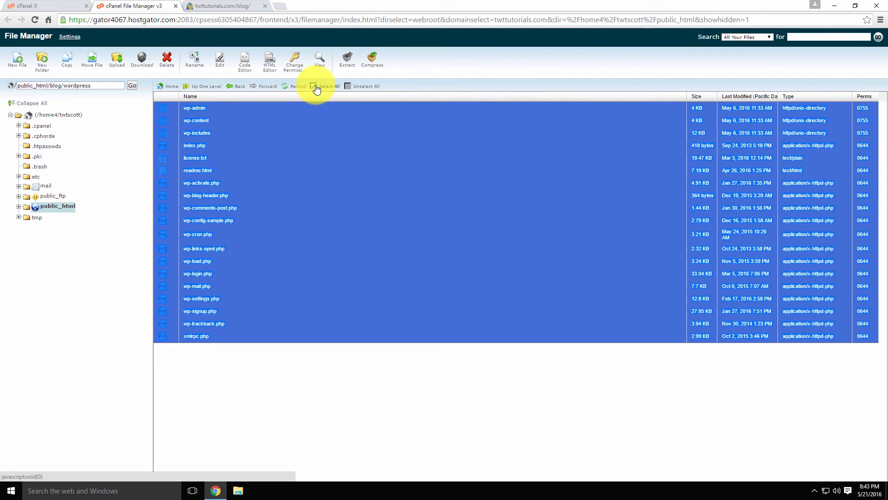
left_click(93, 66)
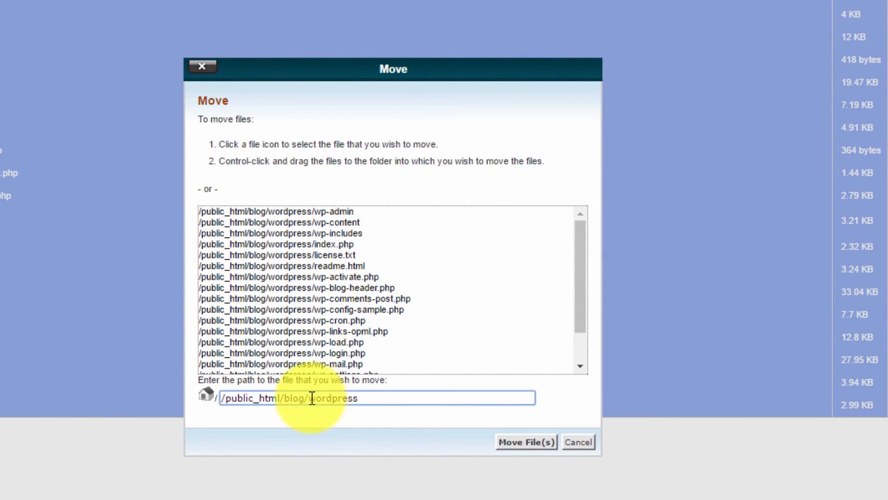
left_click_drag(308, 398, 391, 402)
key("BackSpace")
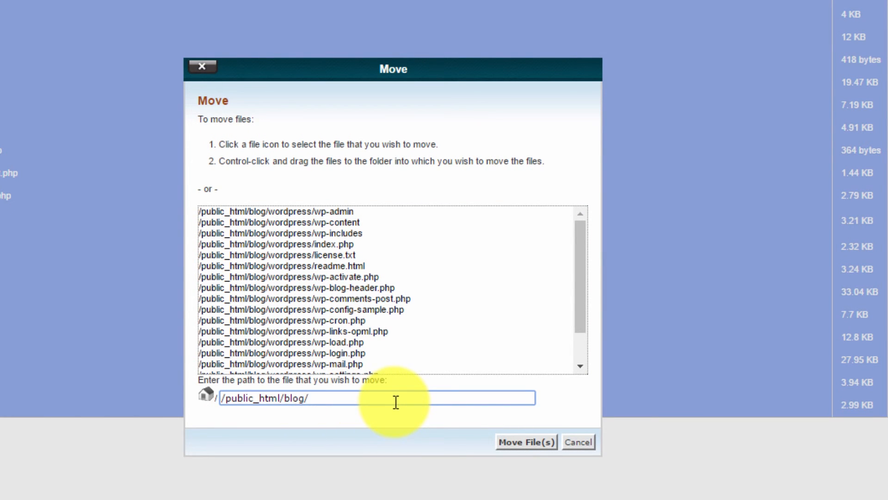
left_click(512, 442)
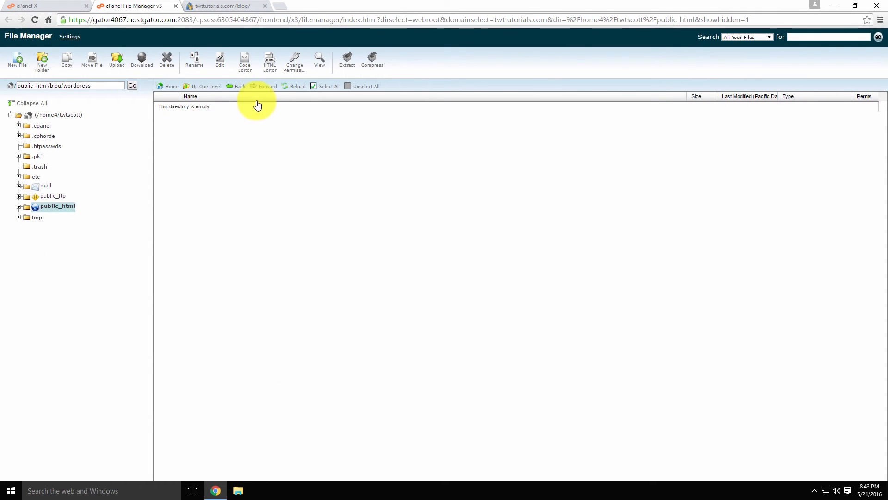
Go back up to the blog folder and delete the emptied wordpress folder
left_click(193, 87)
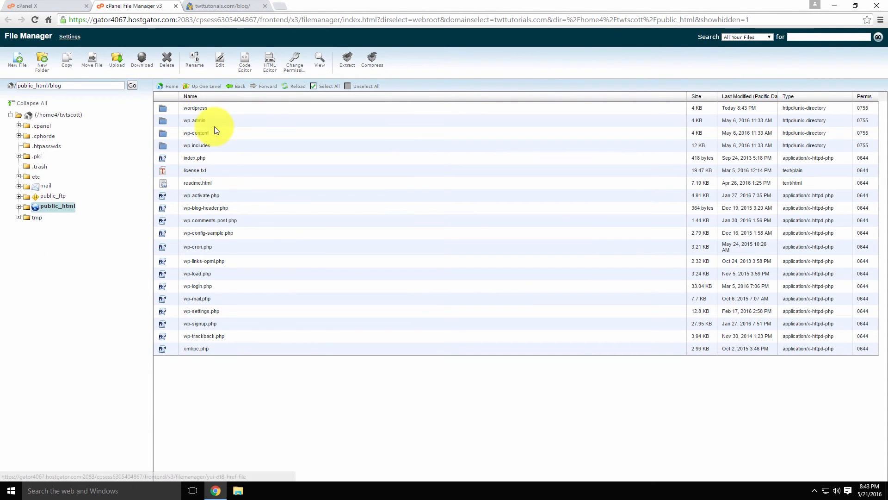
left_click(173, 110)
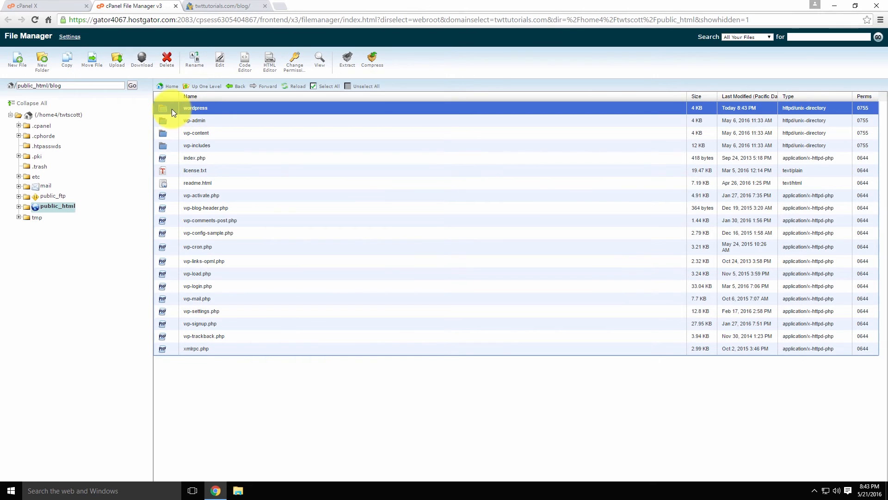
left_click(166, 58)
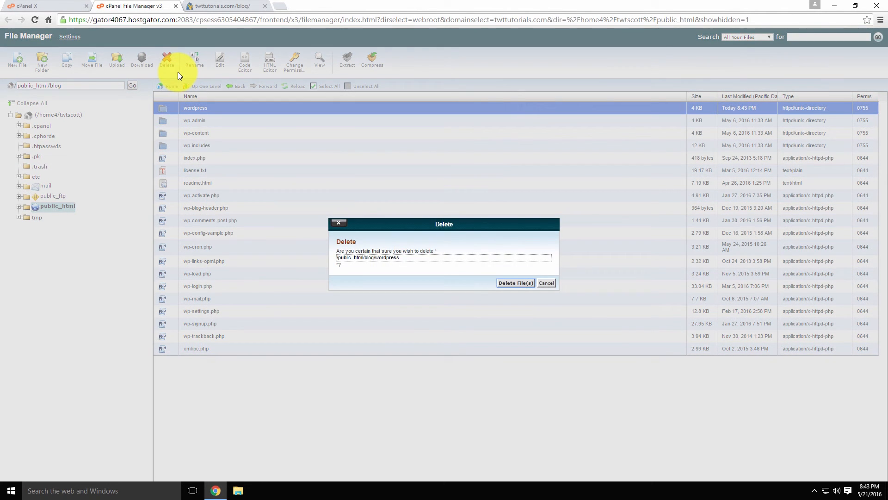
left_click(514, 282)
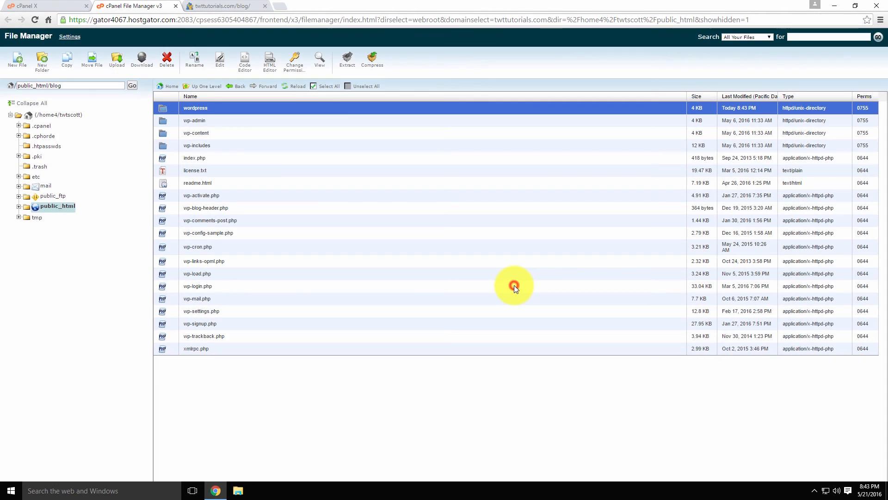
Load twttutorials.com/blog/ again in the website's browser tab and check the blog part of the address
left_click(220, 6)
left_click(151, 21)
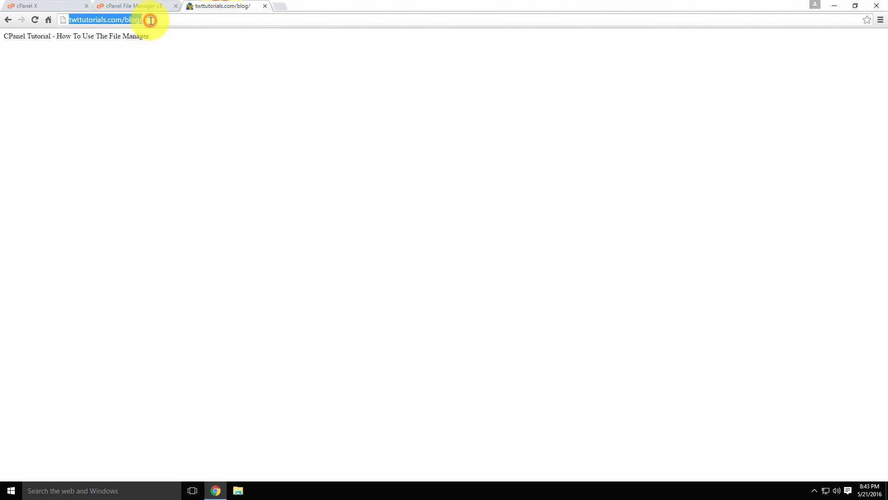
key("Return")
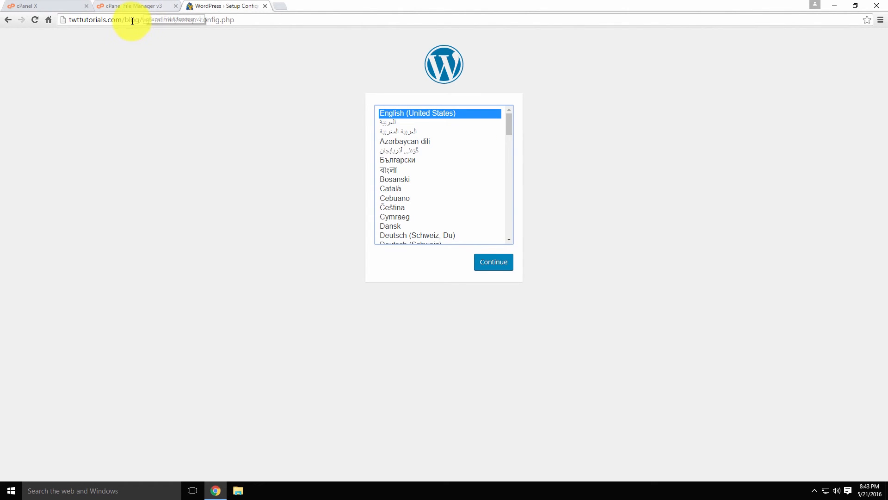
left_click_drag(138, 21, 118, 20)
Back in File Manager, open the permissions of wp-activate.php in the blog folder and set them to 777
left_click(130, 6)
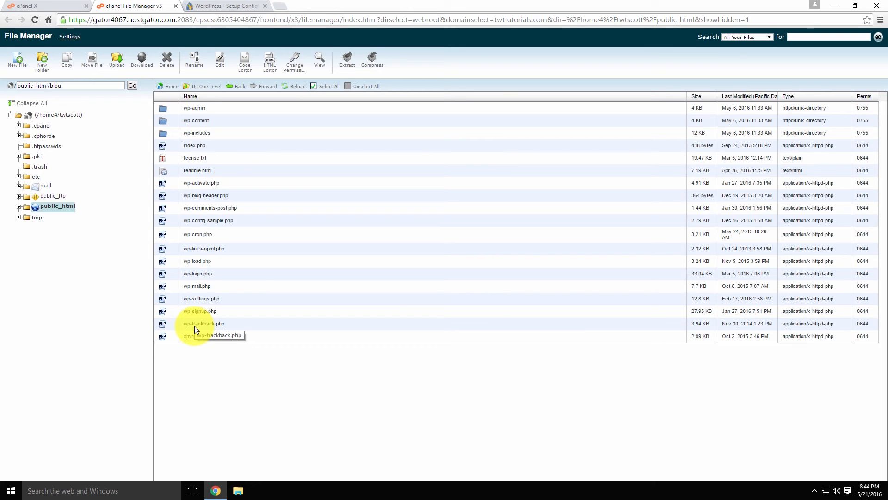
left_click(208, 182)
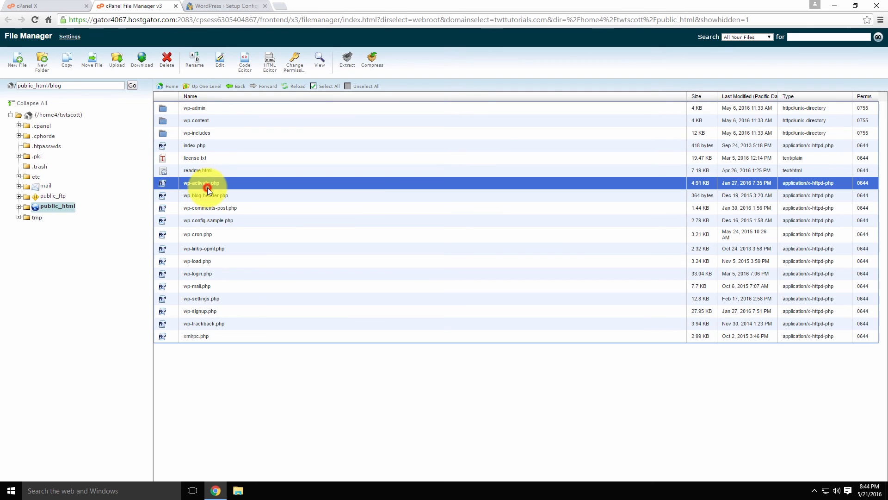
left_click(299, 68)
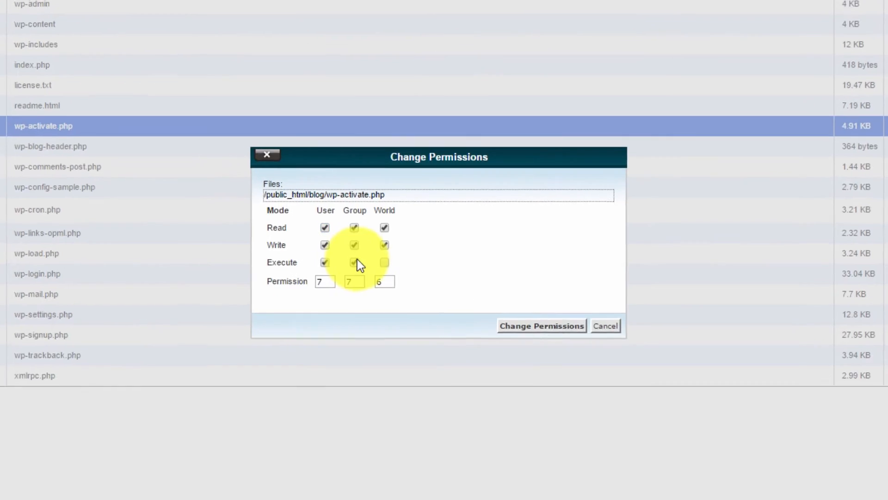
left_click(386, 262)
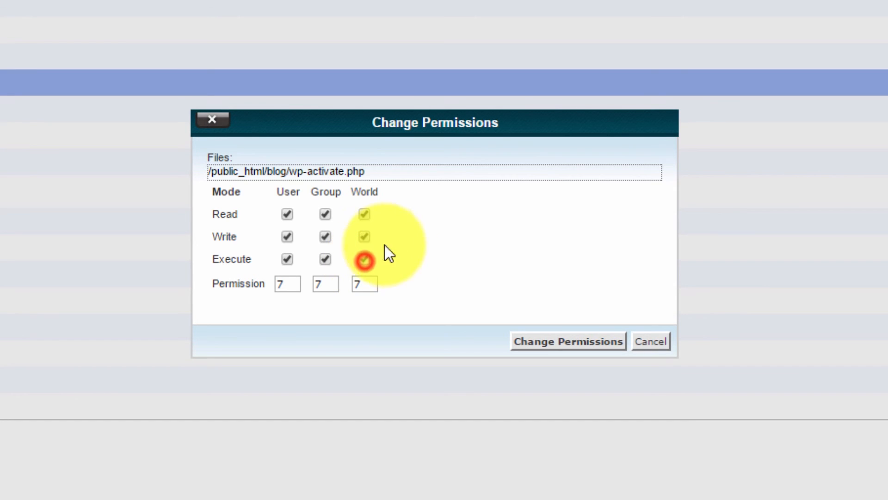
Restrict wp-activate.php to permission 644, with read and write for the user and read only for group and world, and apply it
left_click(365, 260)
left_click(364, 238)
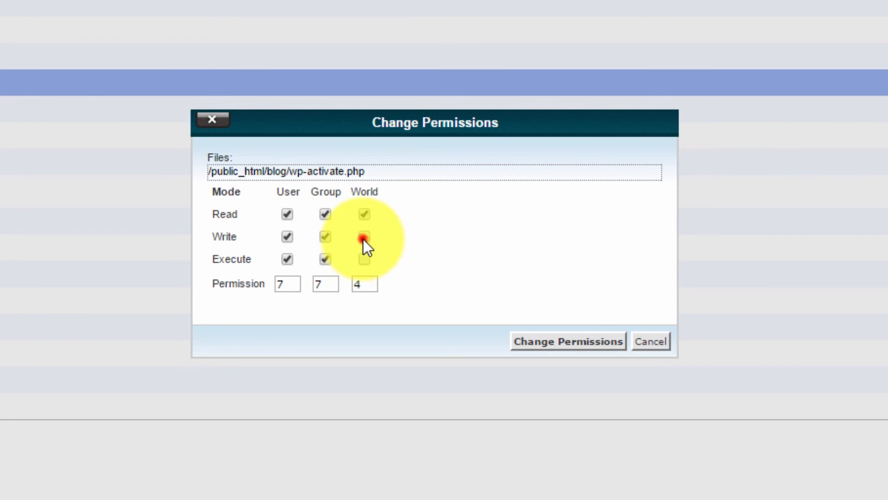
left_click(330, 239)
left_click(326, 261)
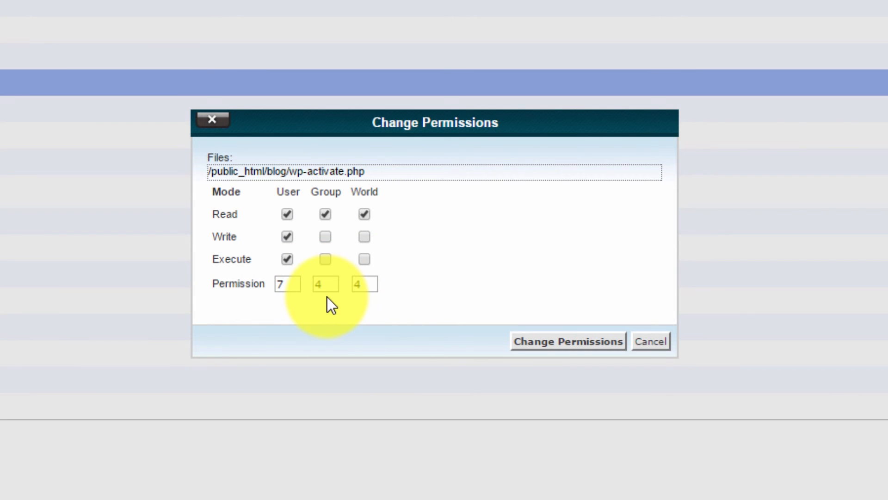
left_click(288, 259)
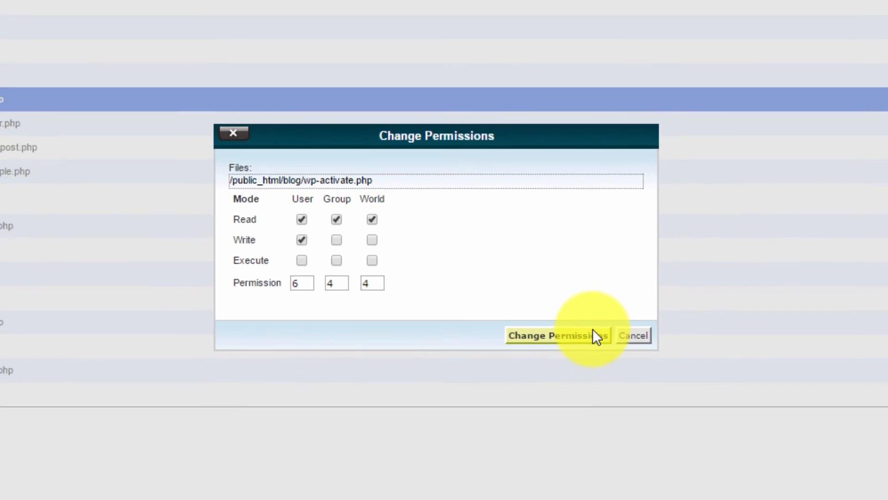
left_click(593, 329)
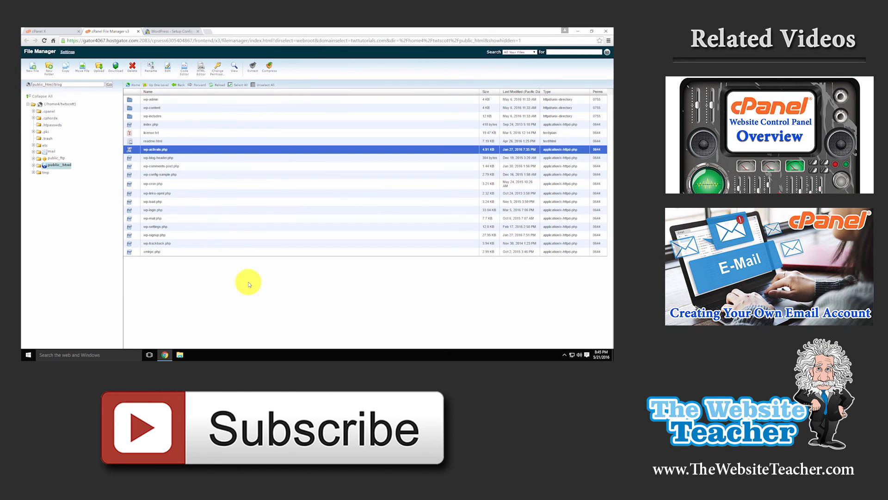